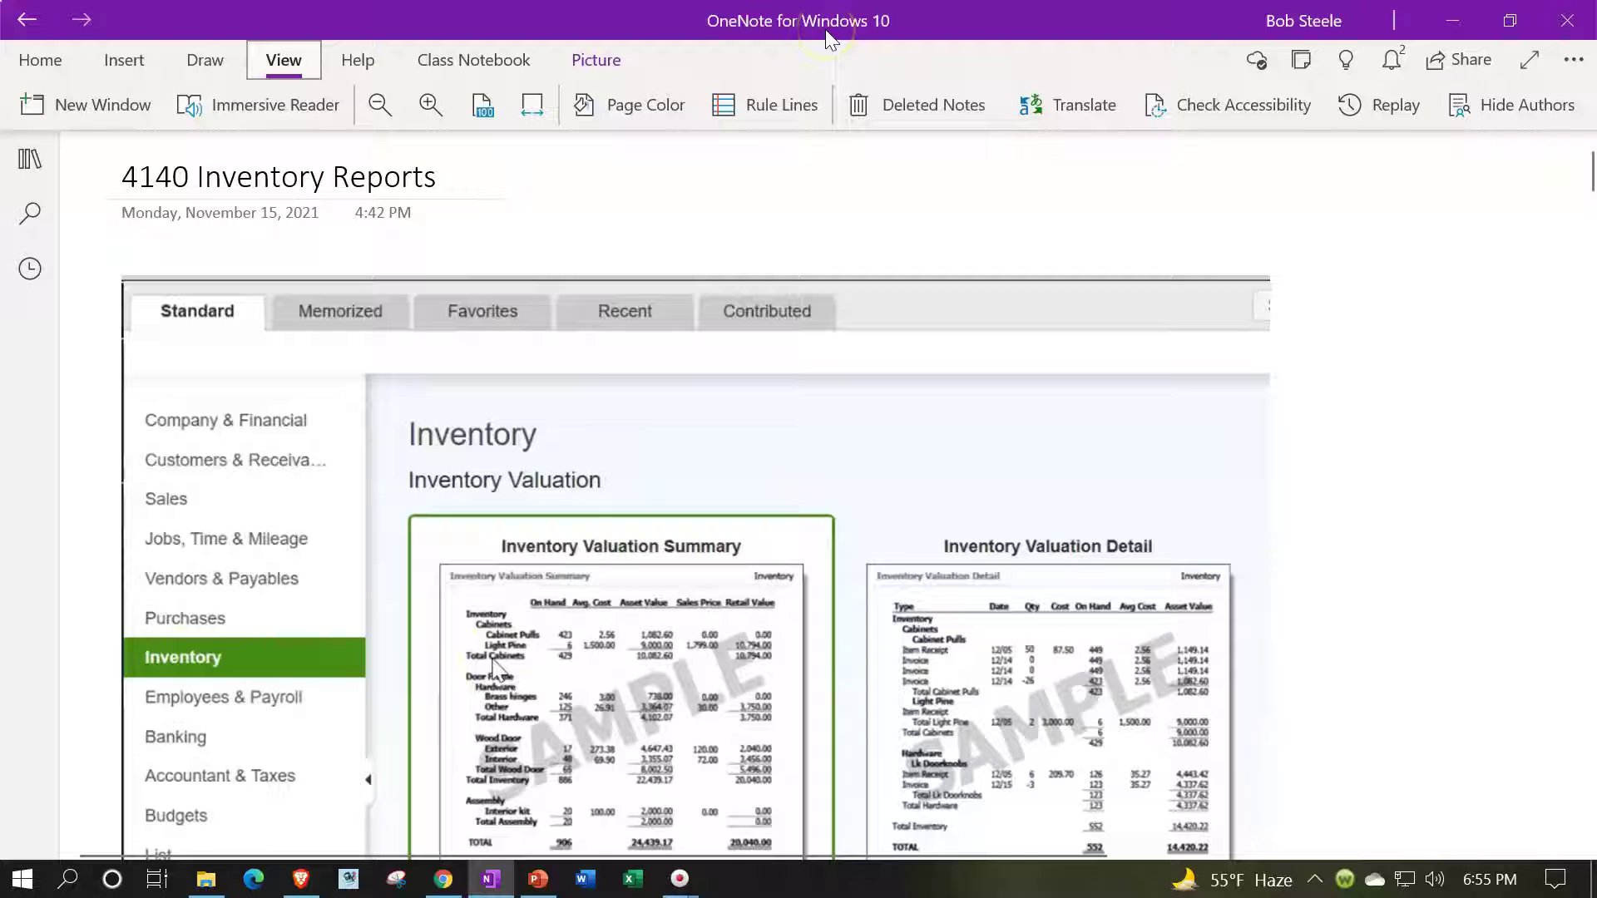
Step: Show the notebook's section and page lists briefly, hide them again, and collapse the ribbon above the 4140 Inventory Reports page
{"action": "left_click", "coordinate": [30, 162]}
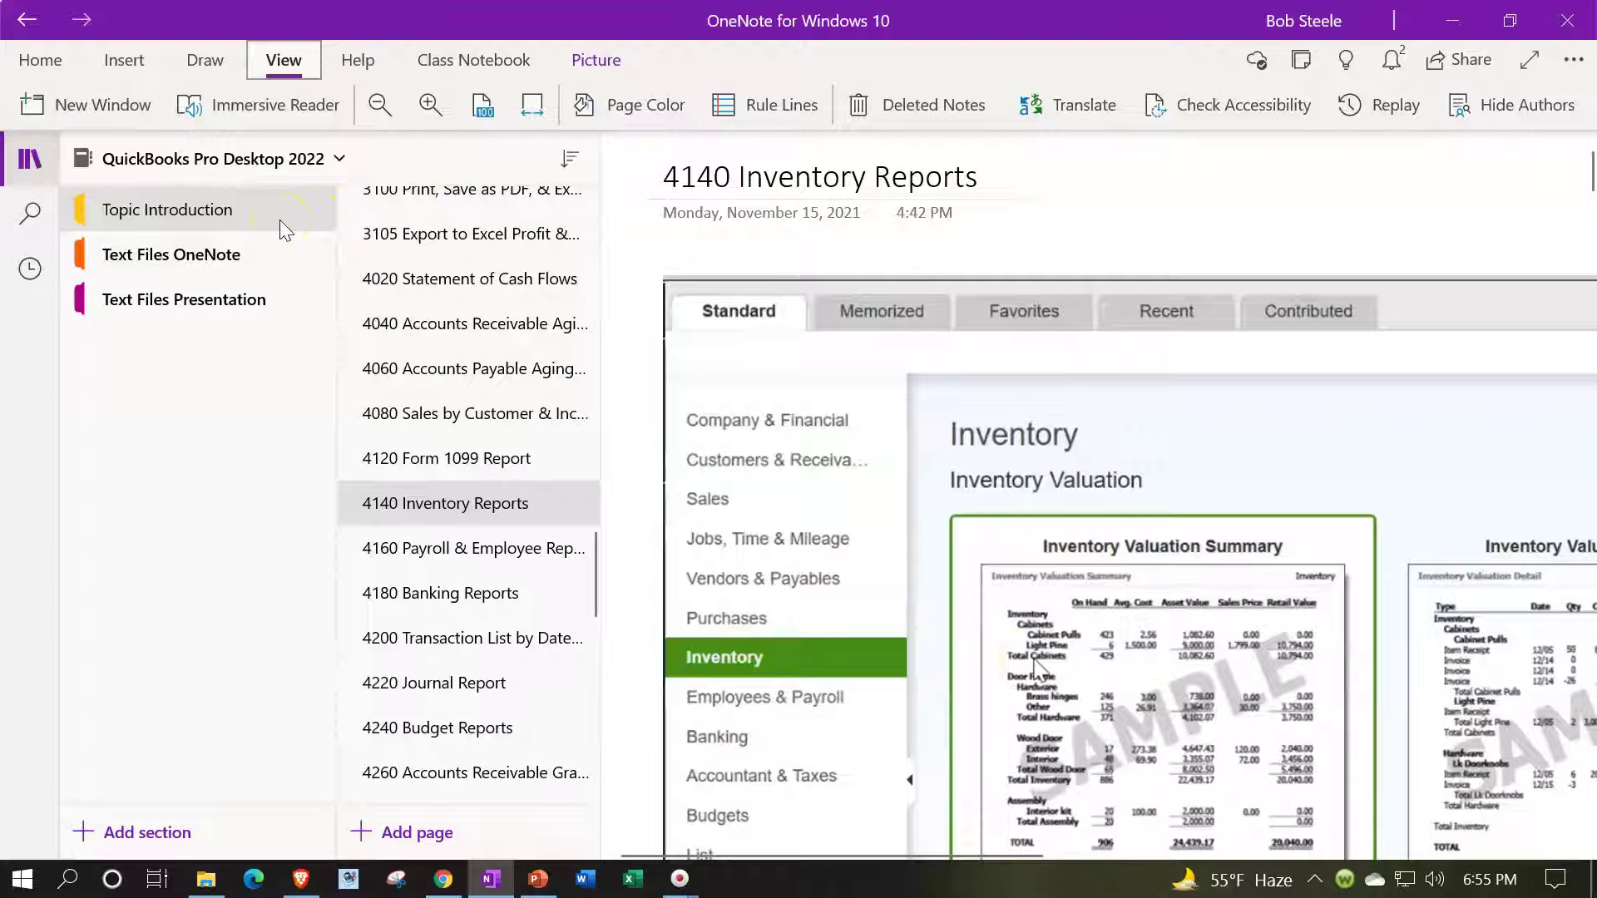
{"action": "left_click", "coordinate": [698, 364]}
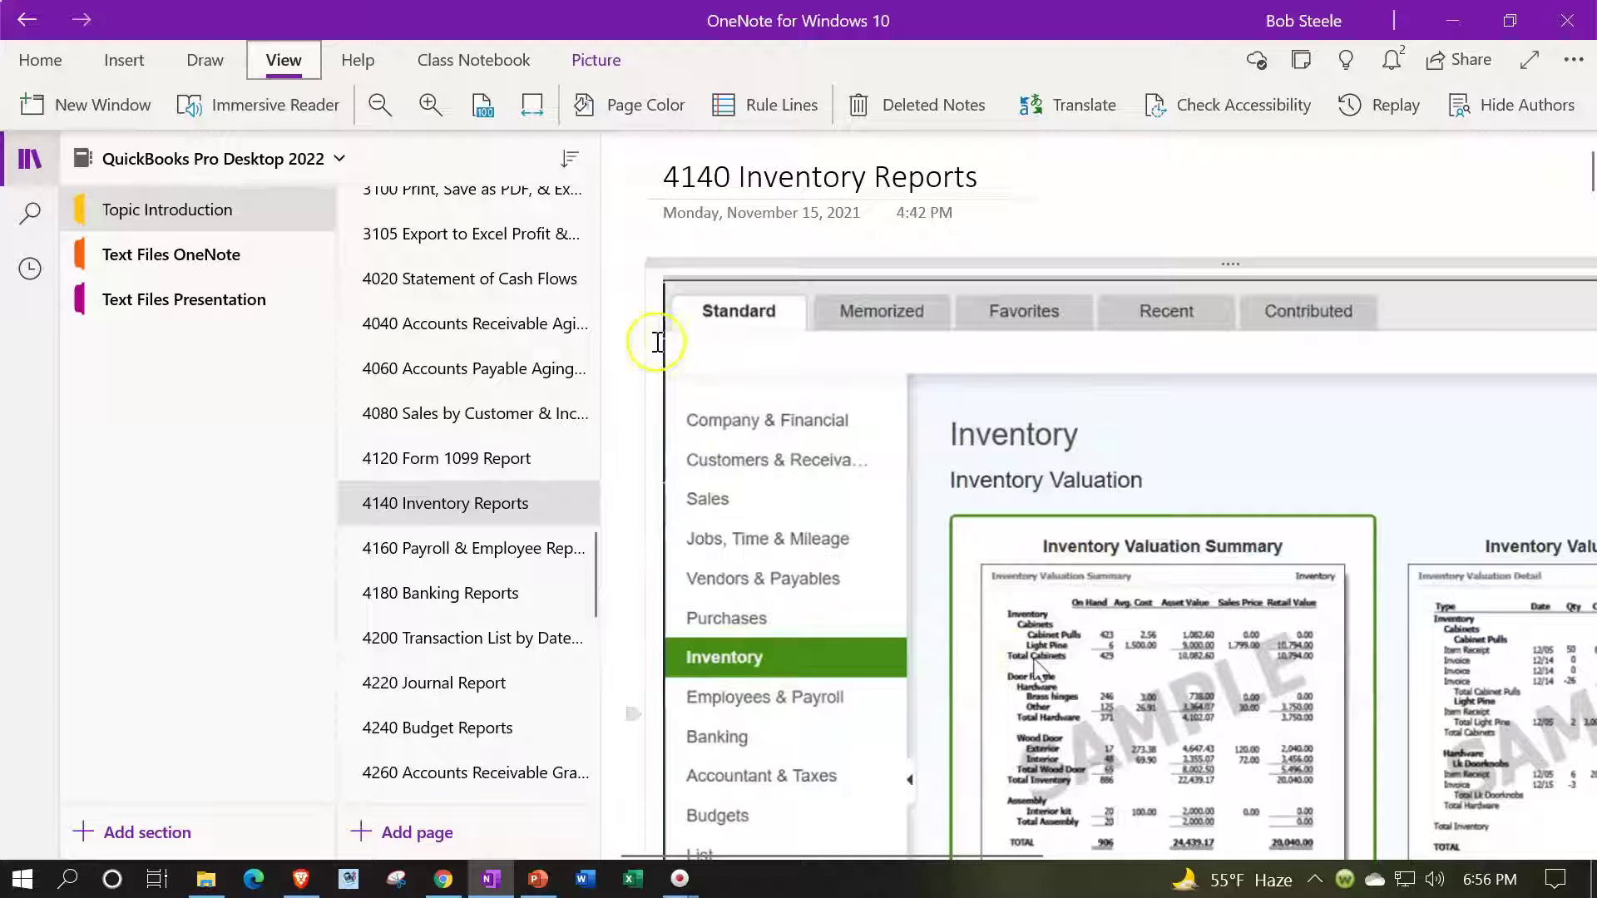
{"action": "left_click", "coordinate": [41, 164]}
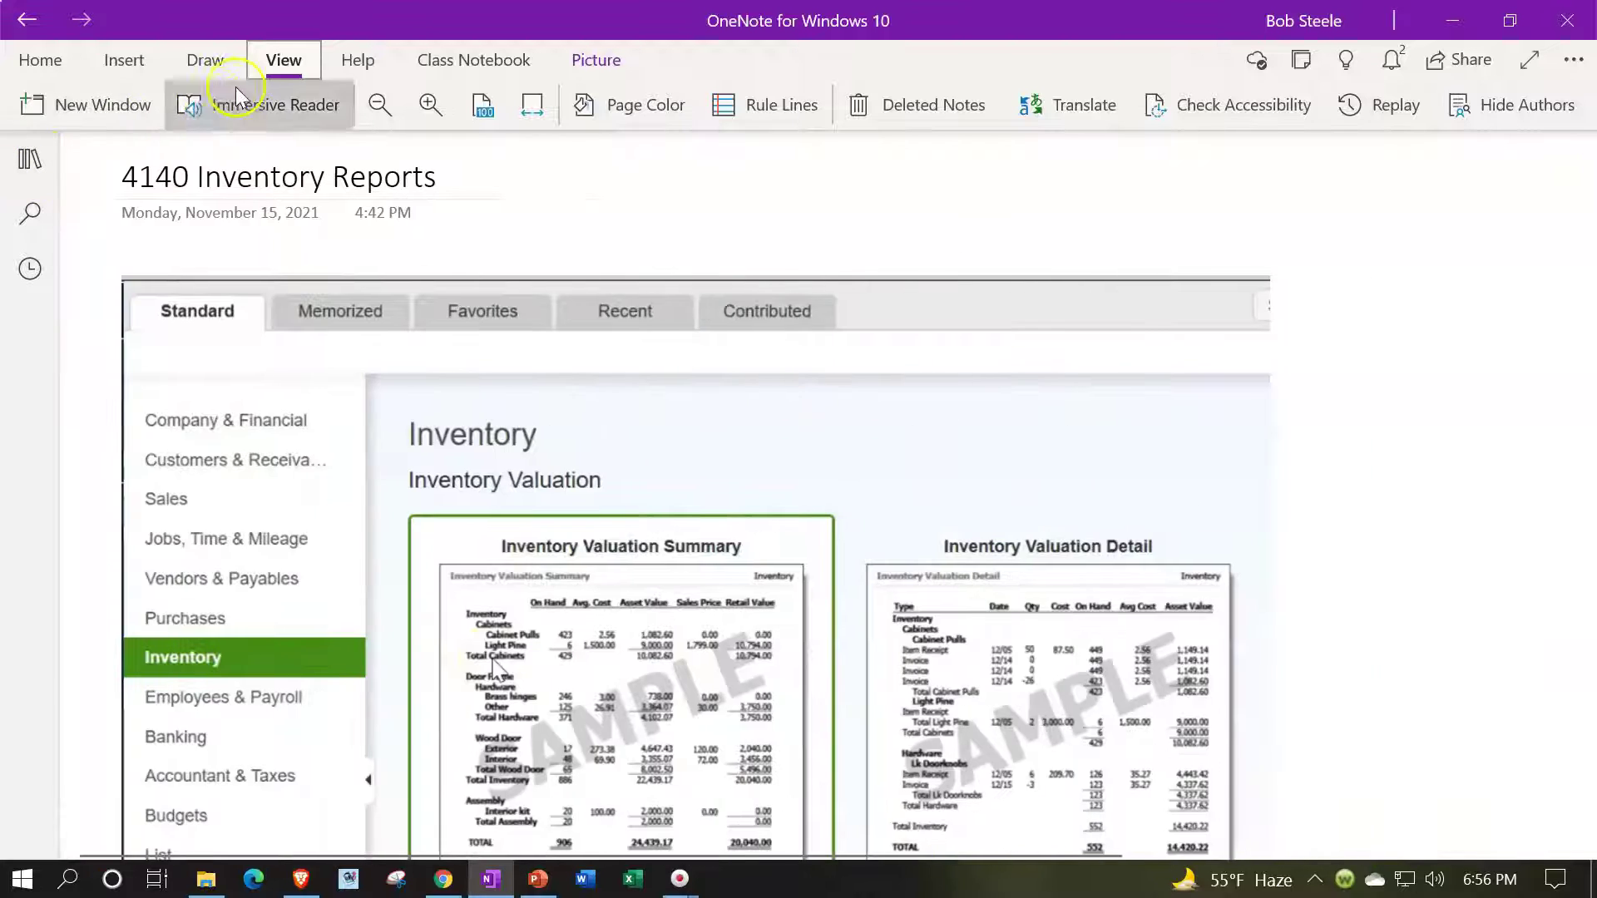
{"action": "left_click", "coordinate": [279, 60]}
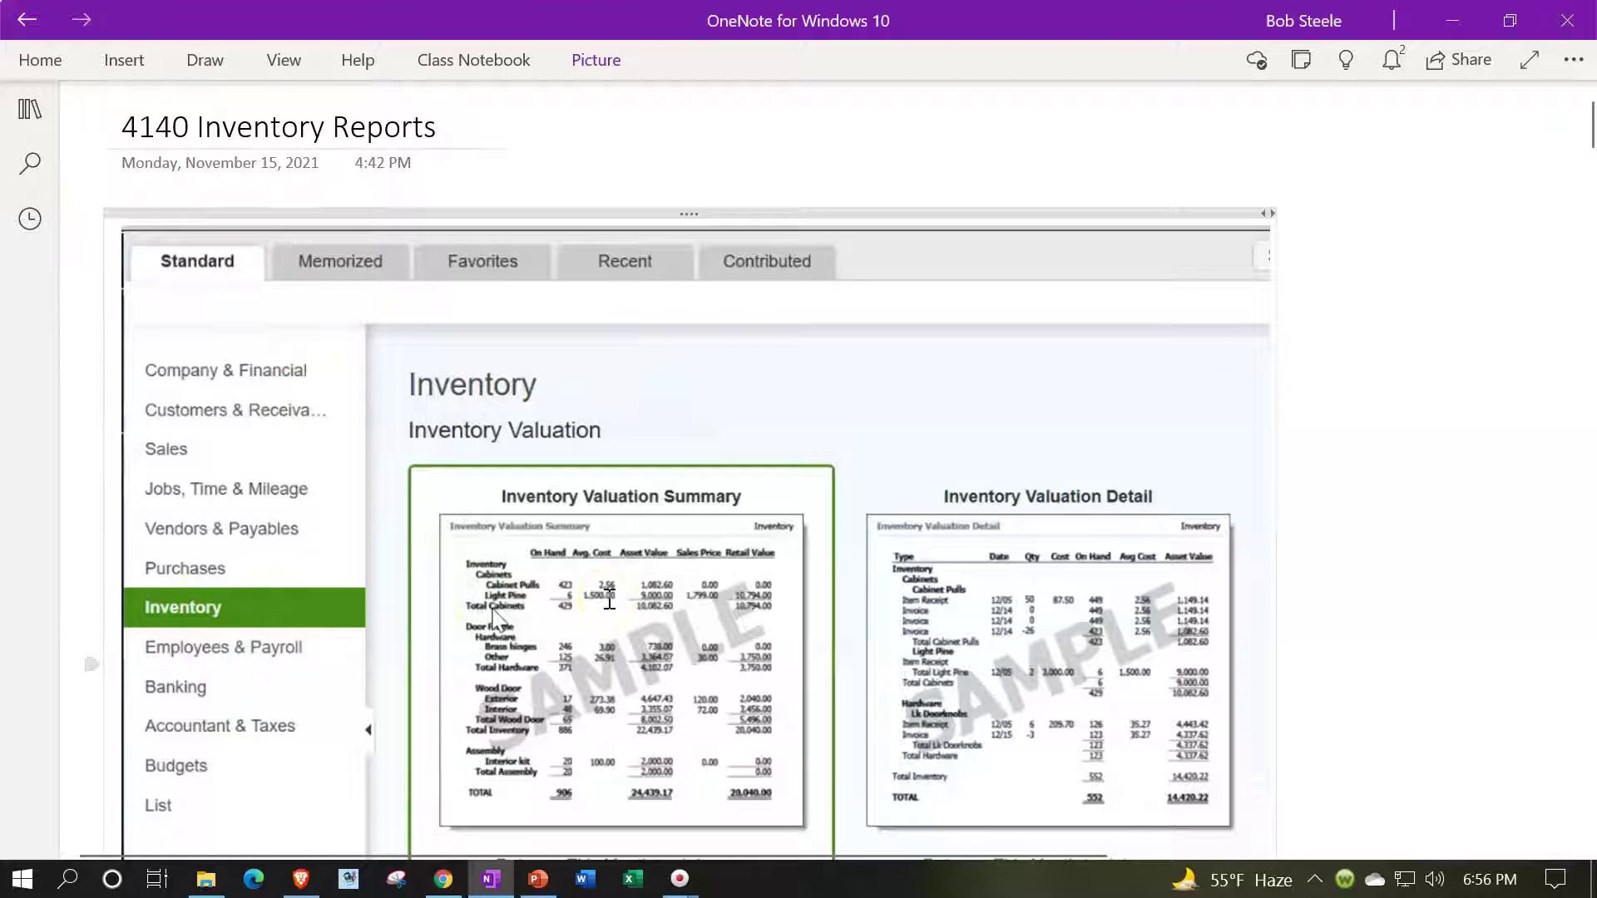
Step: Review the Inventory Valuation Summary report and the Inventory Asset line on the Rock Castle Construction balance sheet
{"action": "scroll", "coordinate": [610, 599], "scroll_direction": "down", "scroll_amount": 5}
{"action": "scroll", "coordinate": [609, 599], "scroll_direction": "down", "scroll_amount": 8}
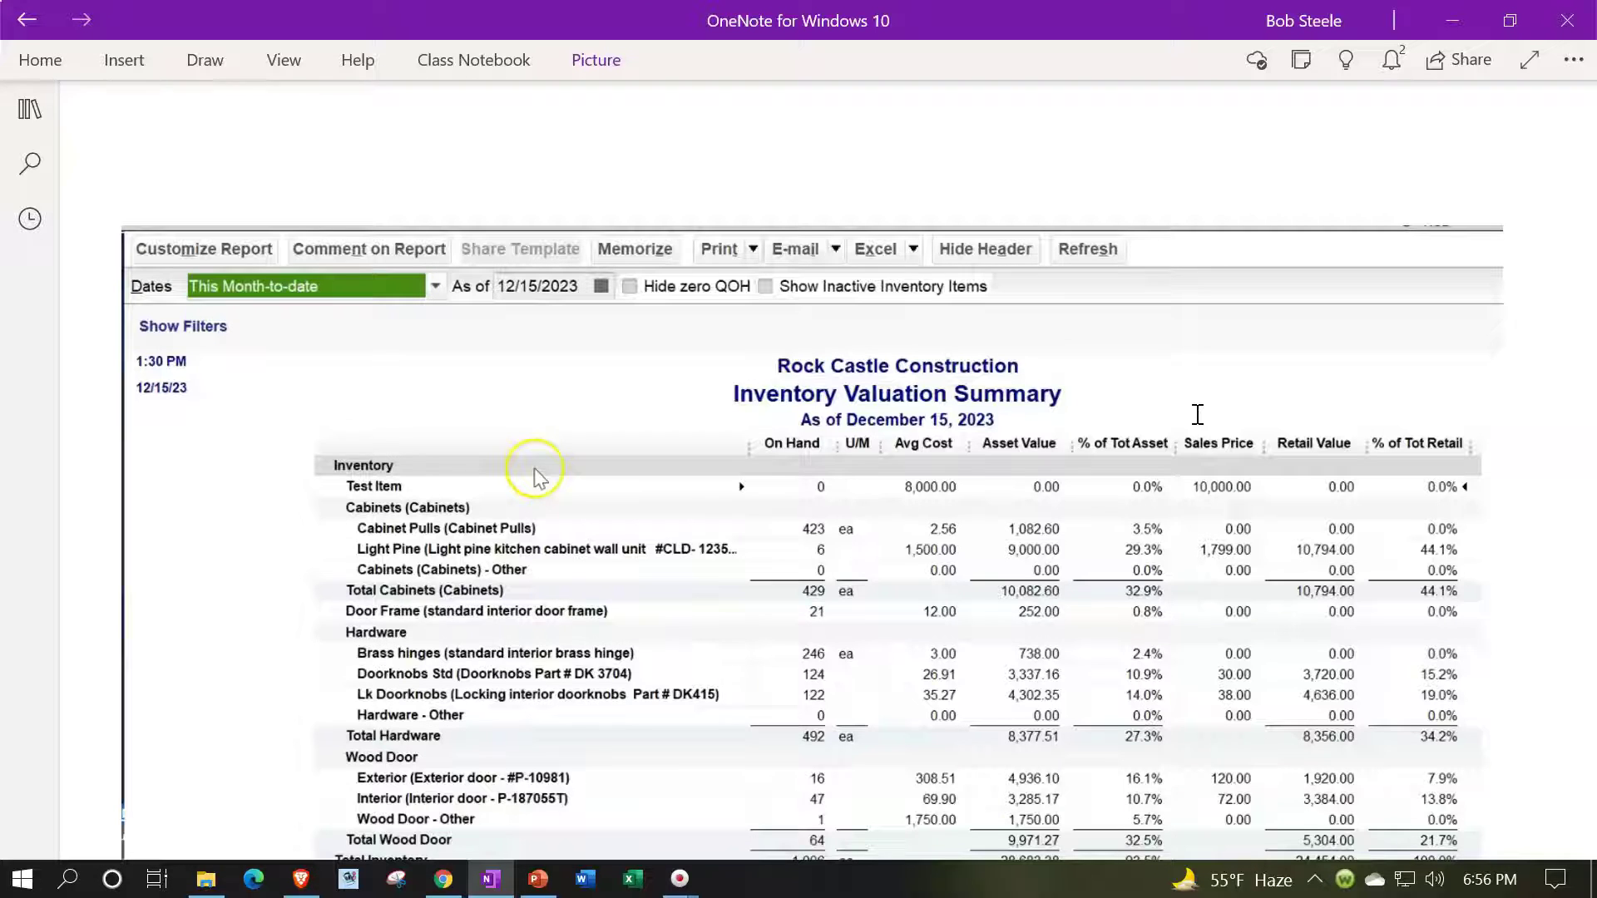
{"action": "scroll", "coordinate": [1197, 414], "scroll_direction": "down", "scroll_amount": 5}
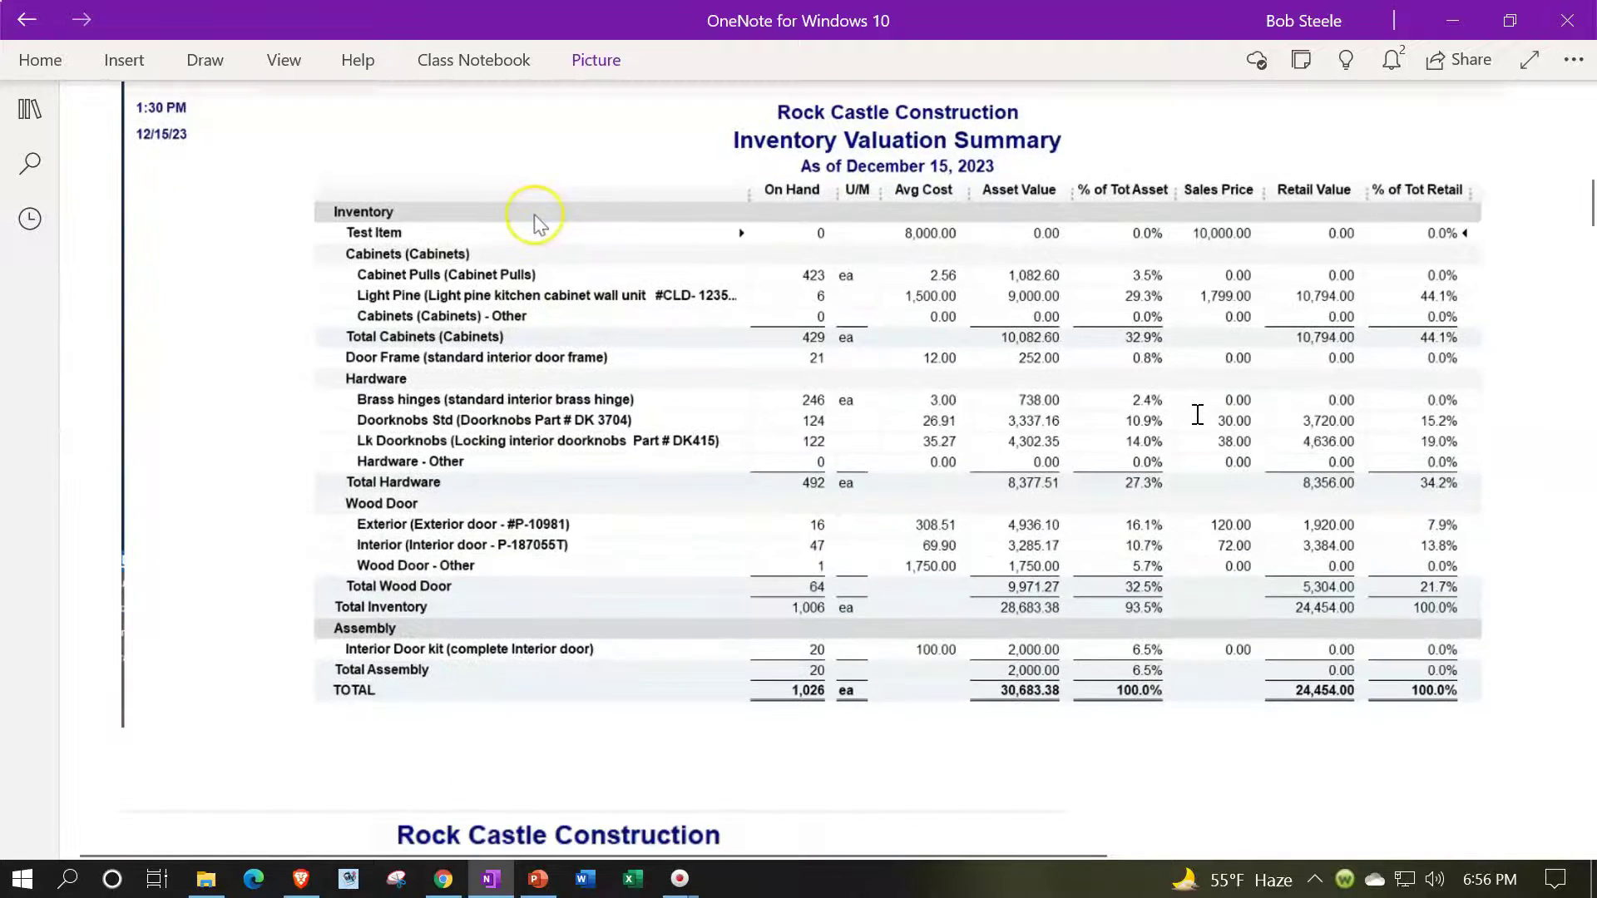
{"action": "scroll", "coordinate": [1198, 414], "scroll_direction": "down", "scroll_amount": 3}
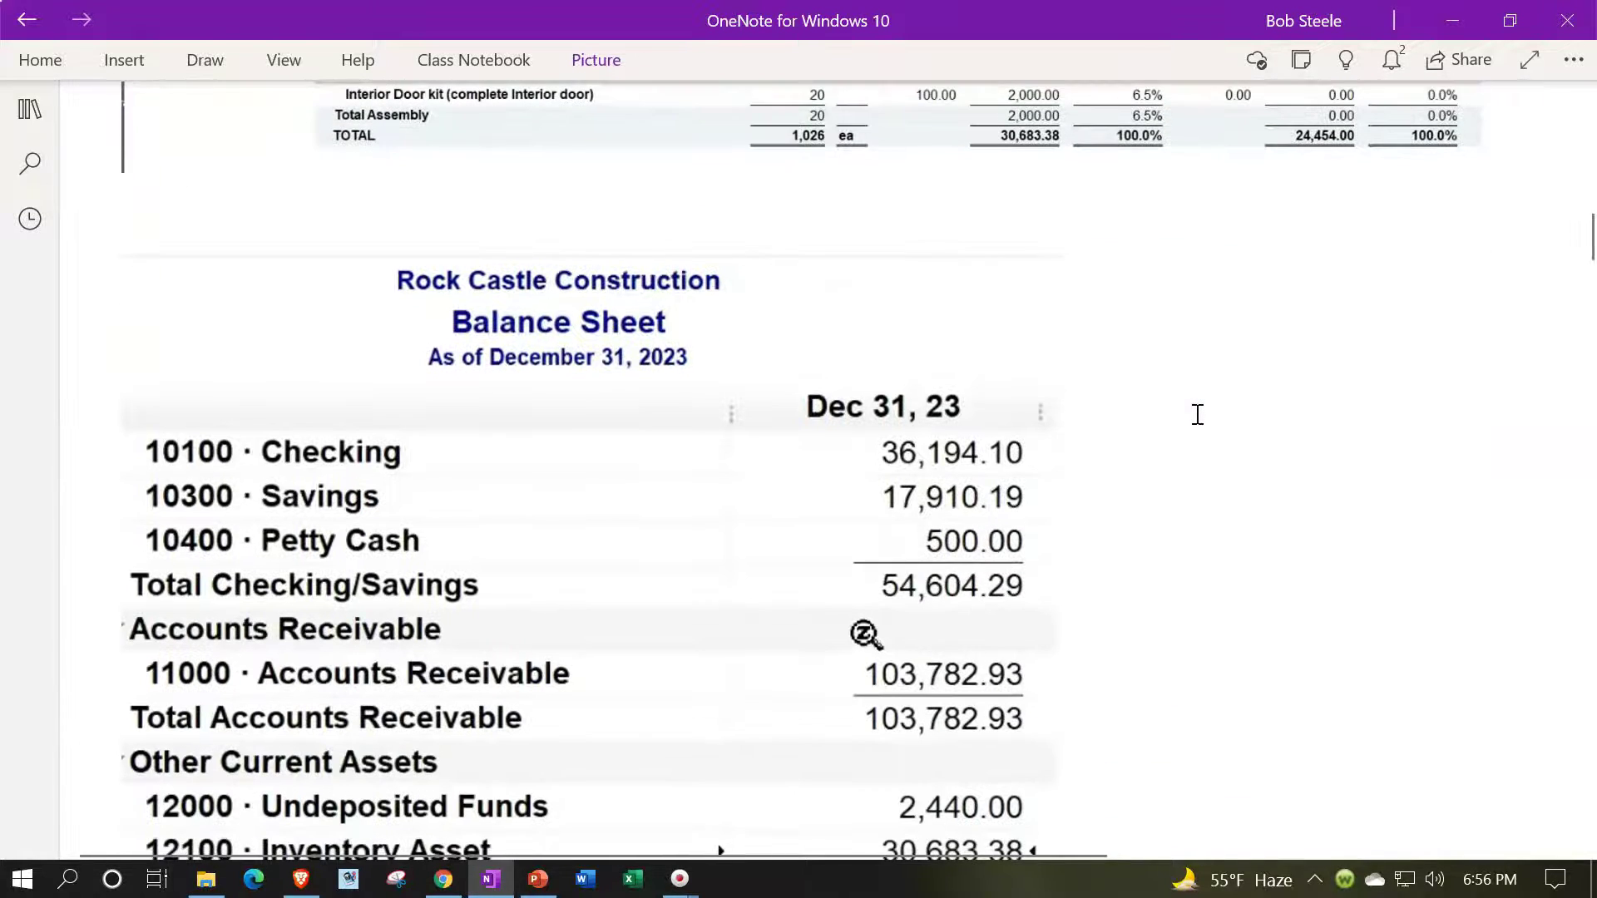
{"action": "scroll", "coordinate": [1197, 414], "scroll_direction": "down", "scroll_amount": 3}
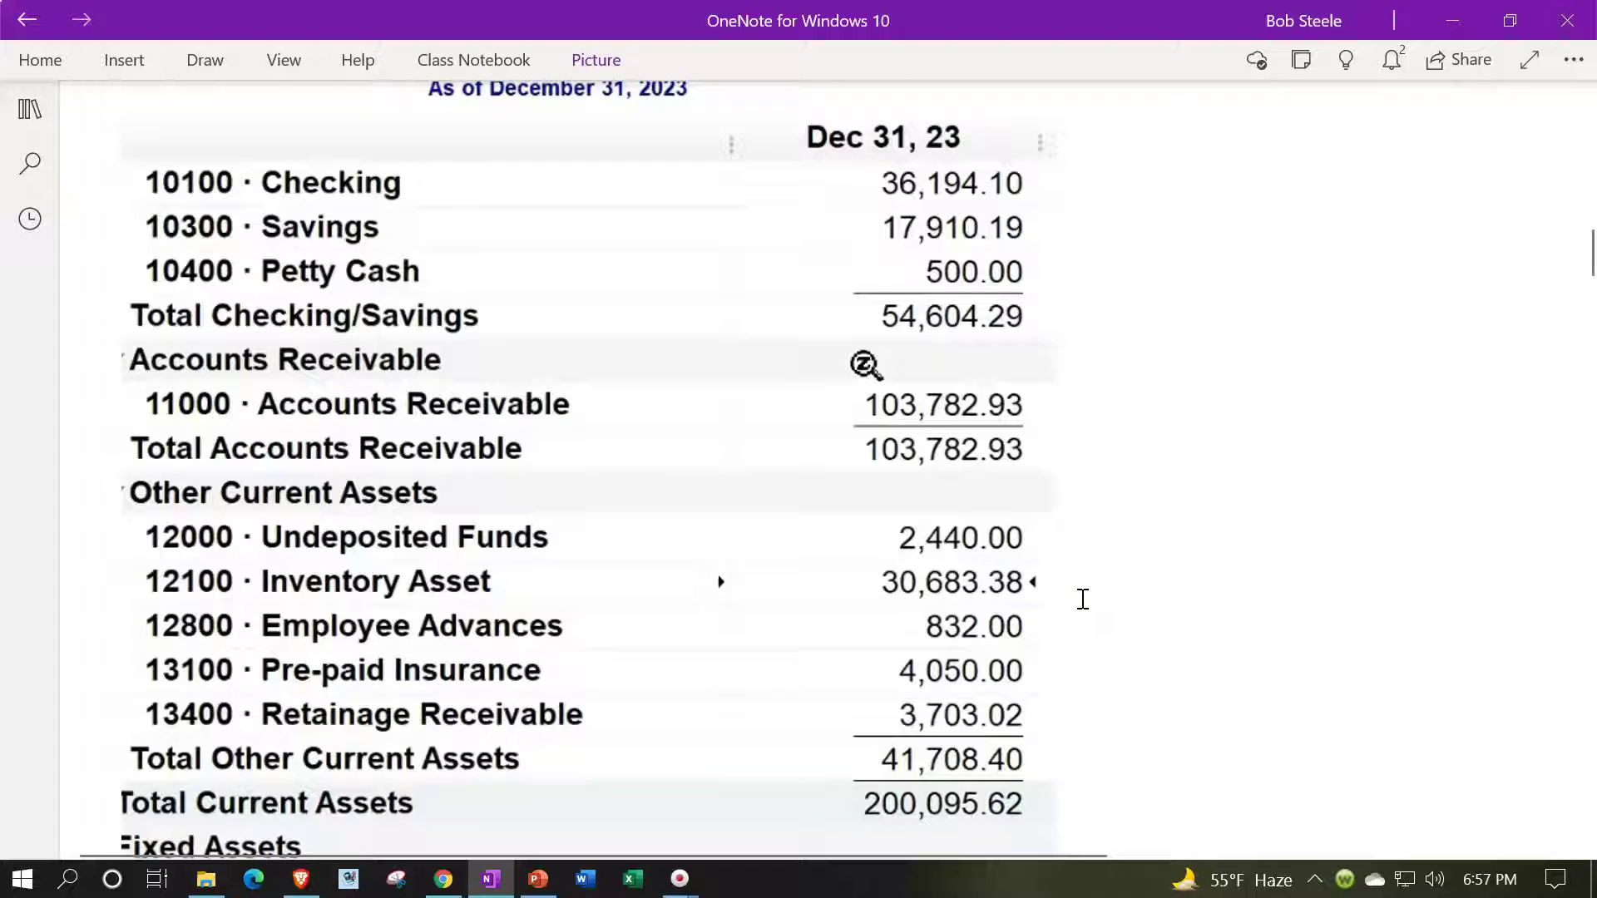
Step: Examine the item list and the Brass hinges item setup, including its purchase, sales and inventory information
{"action": "scroll", "coordinate": [1083, 598], "scroll_direction": "down", "scroll_amount": 8}
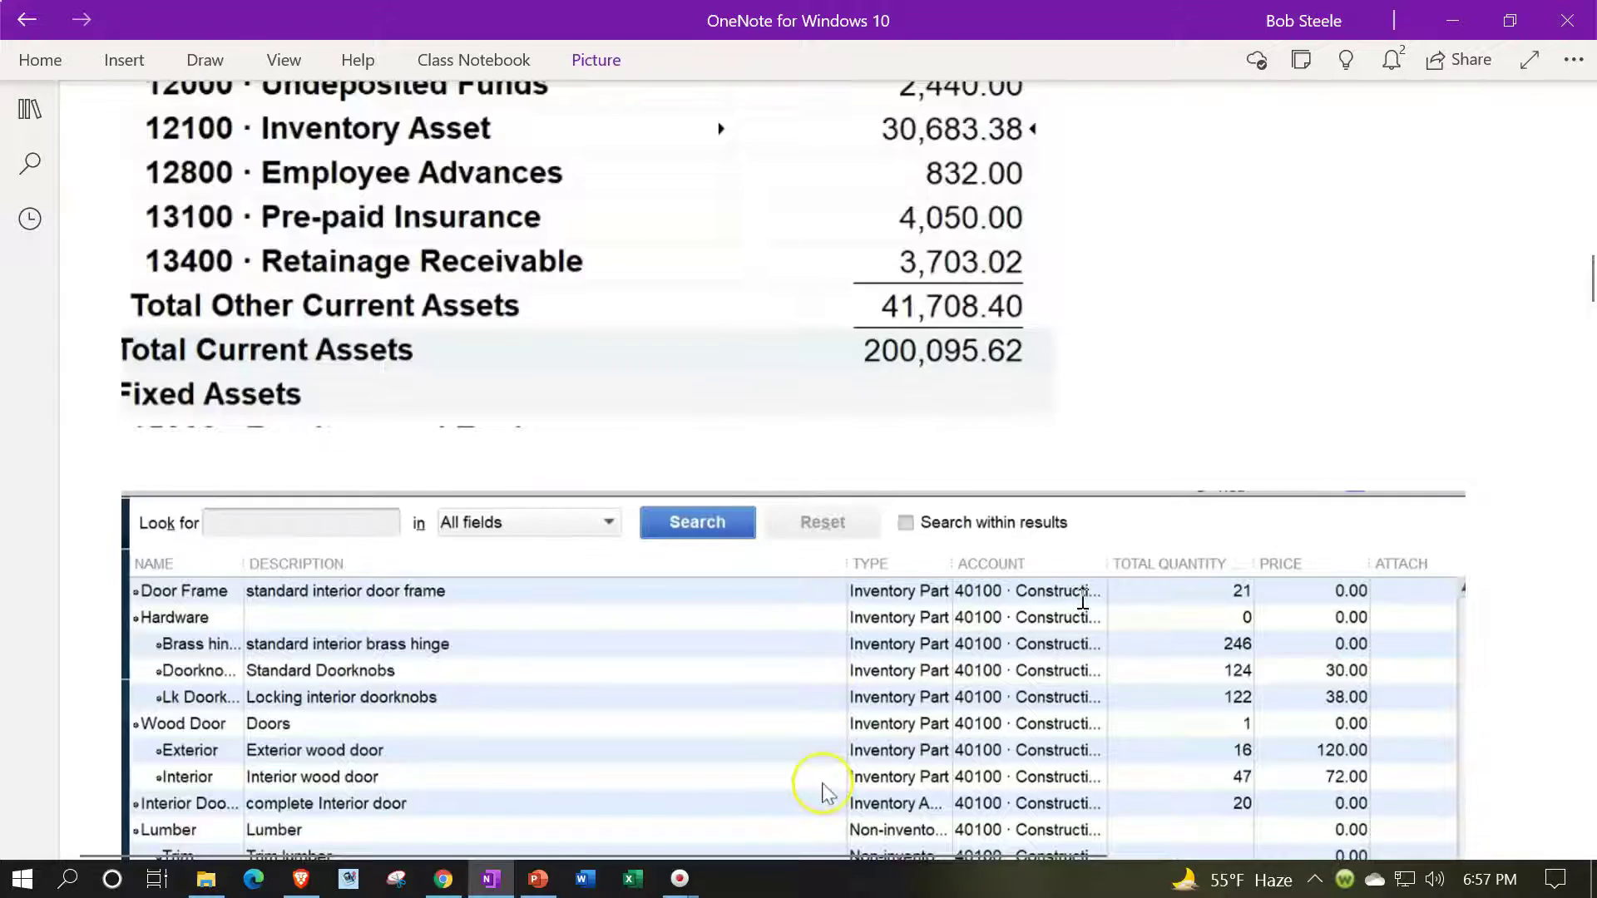
{"action": "scroll", "coordinate": [1082, 597], "scroll_direction": "down", "scroll_amount": 2}
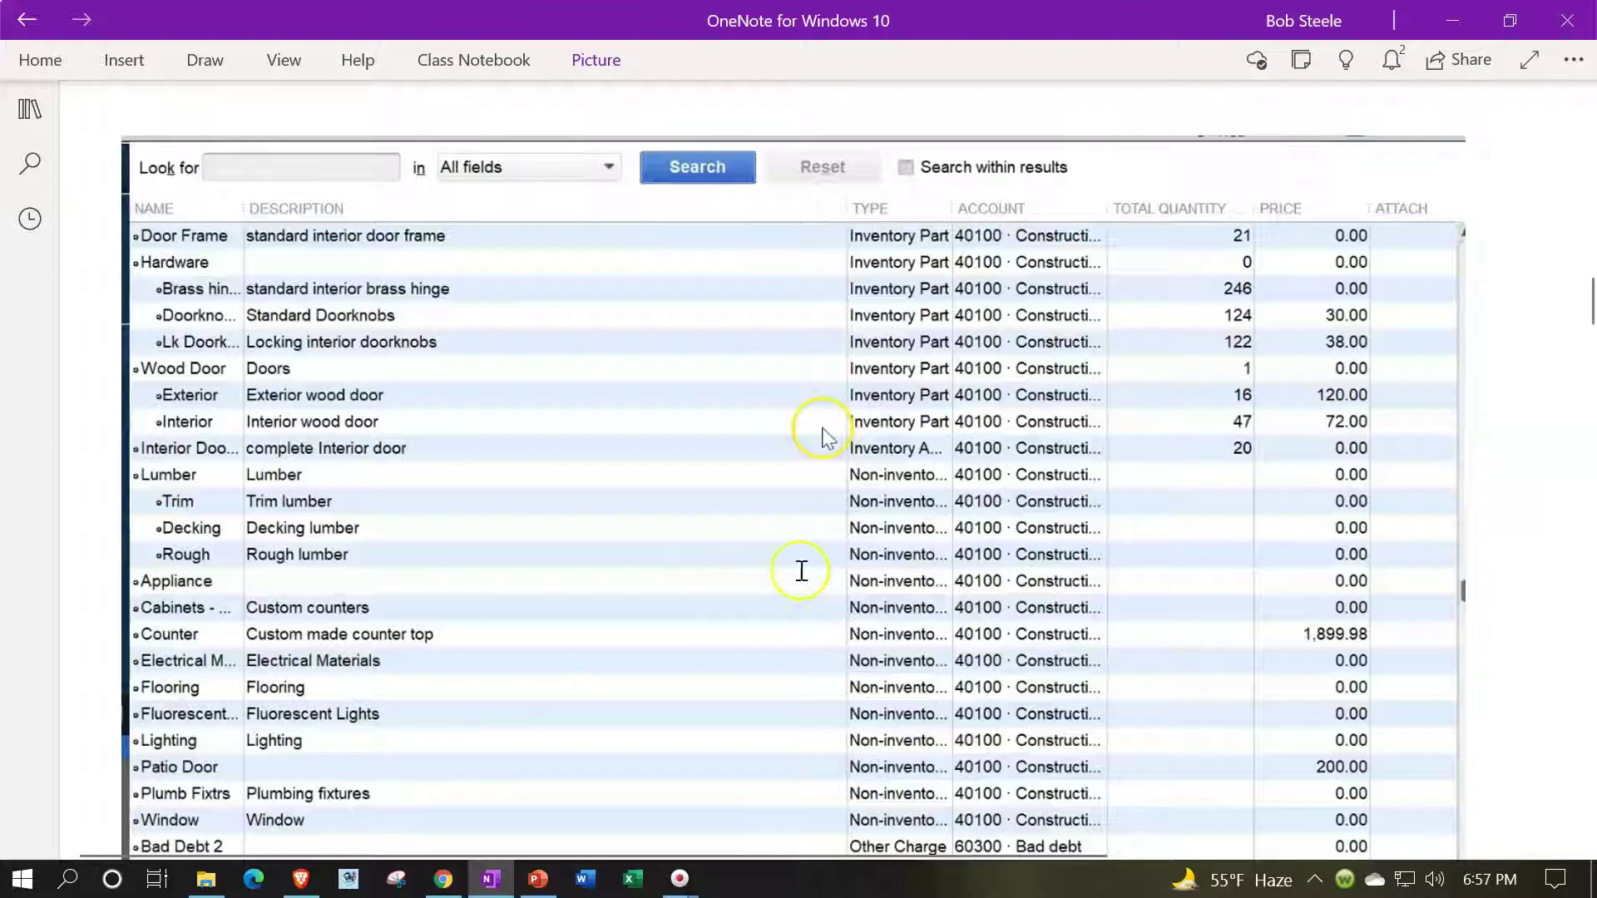
{"action": "scroll", "coordinate": [784, 415], "scroll_direction": "down", "scroll_amount": 8}
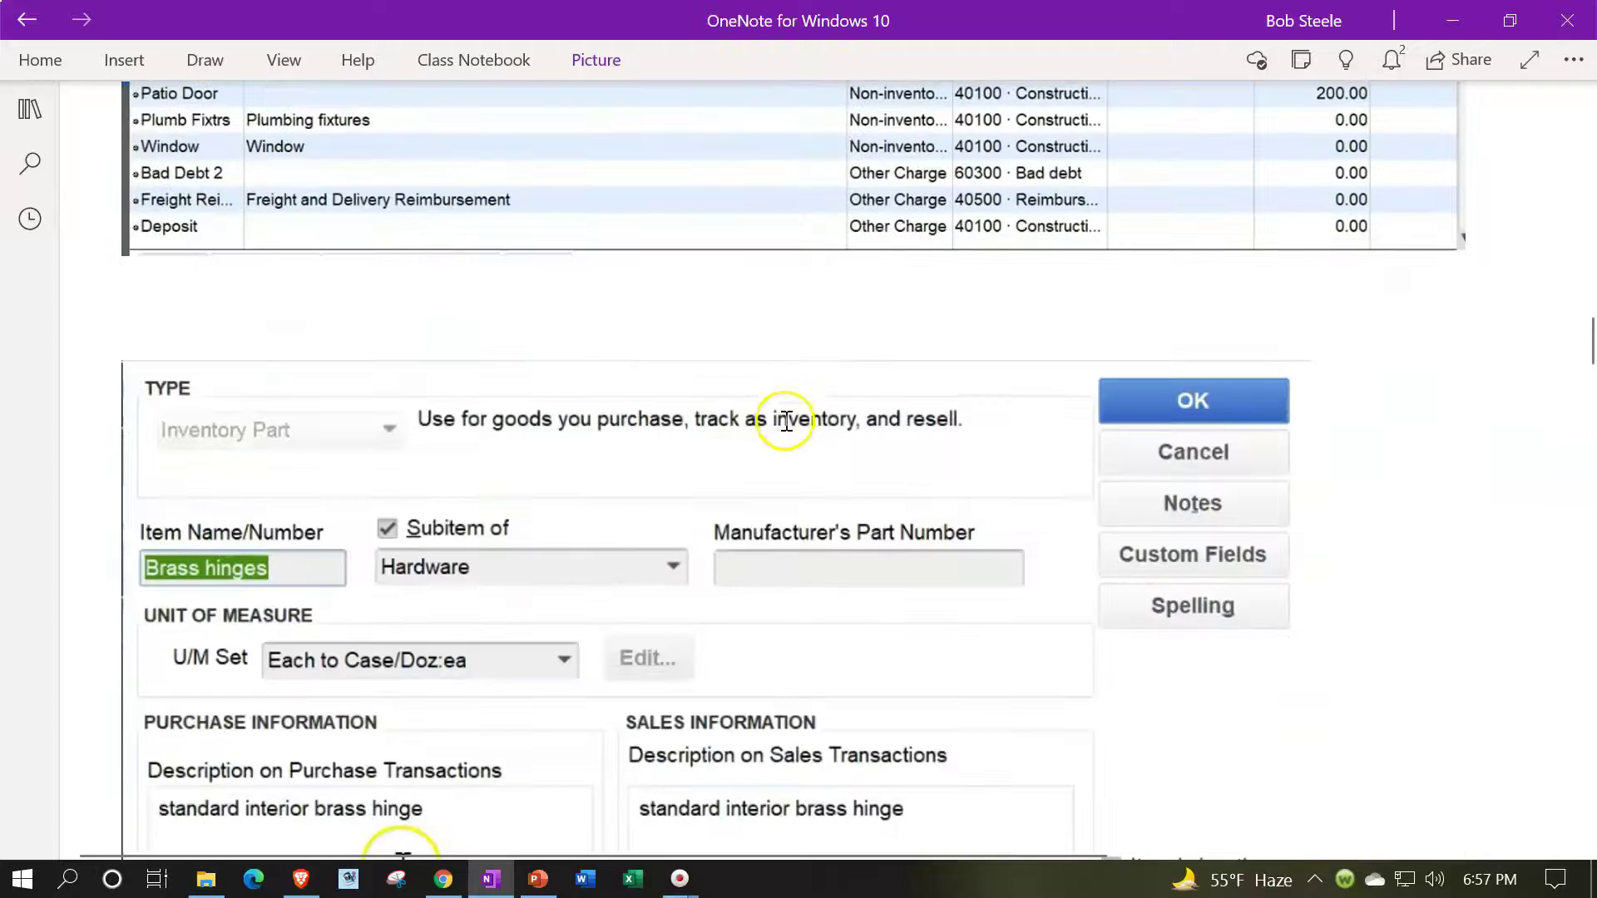
{"action": "scroll", "coordinate": [409, 443], "scroll_direction": "down", "scroll_amount": 3}
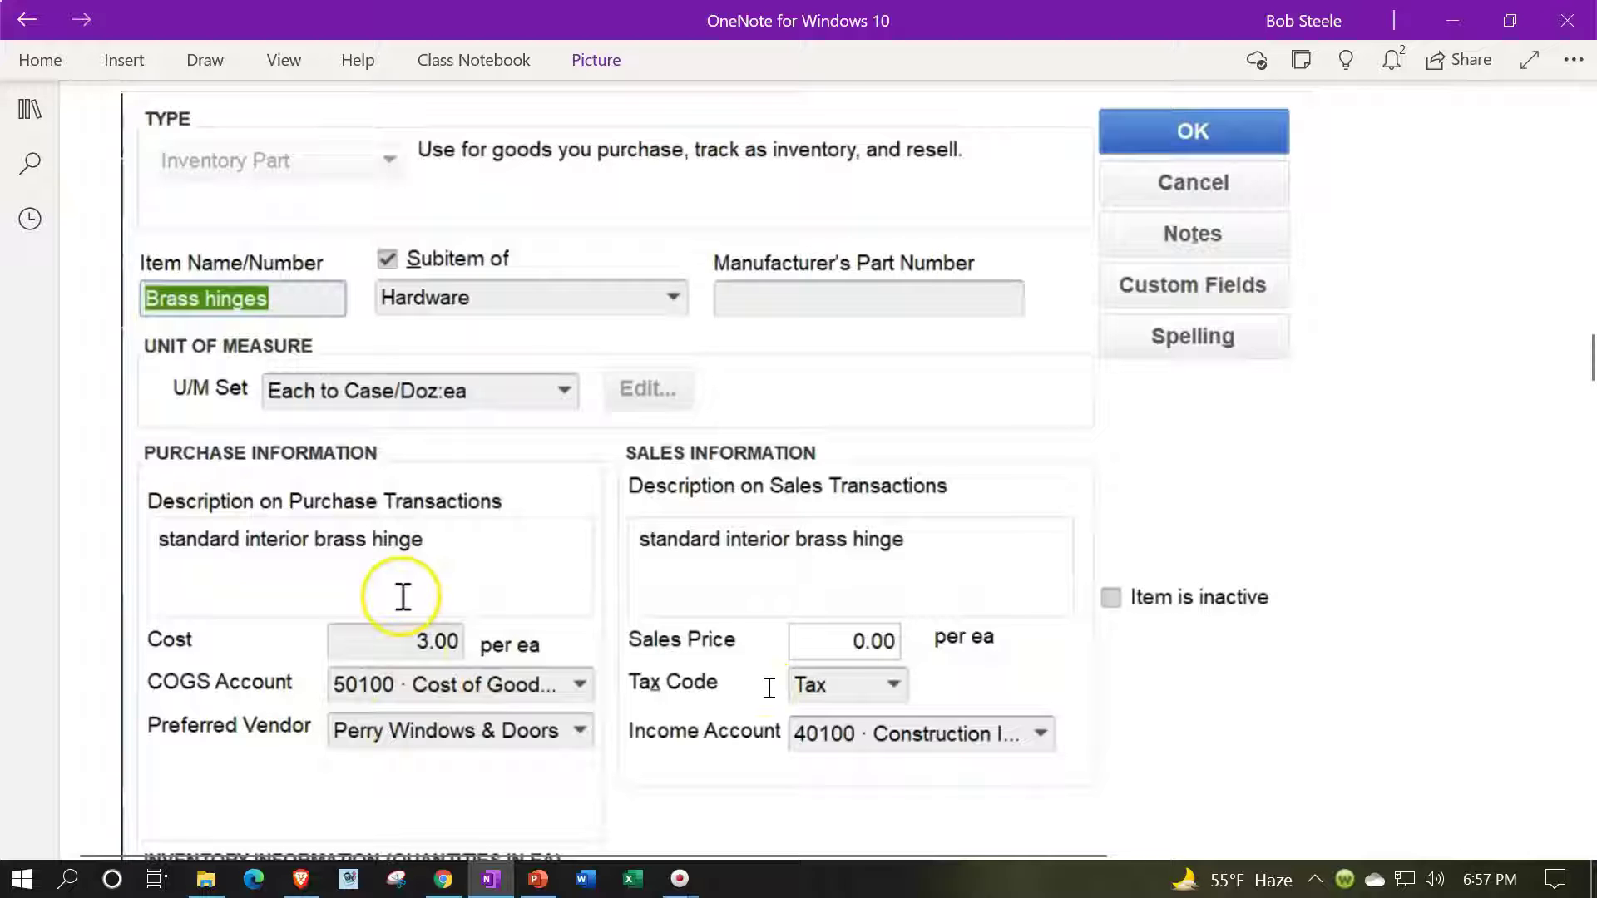
{"action": "scroll", "coordinate": [769, 688], "scroll_direction": "down", "scroll_amount": 2}
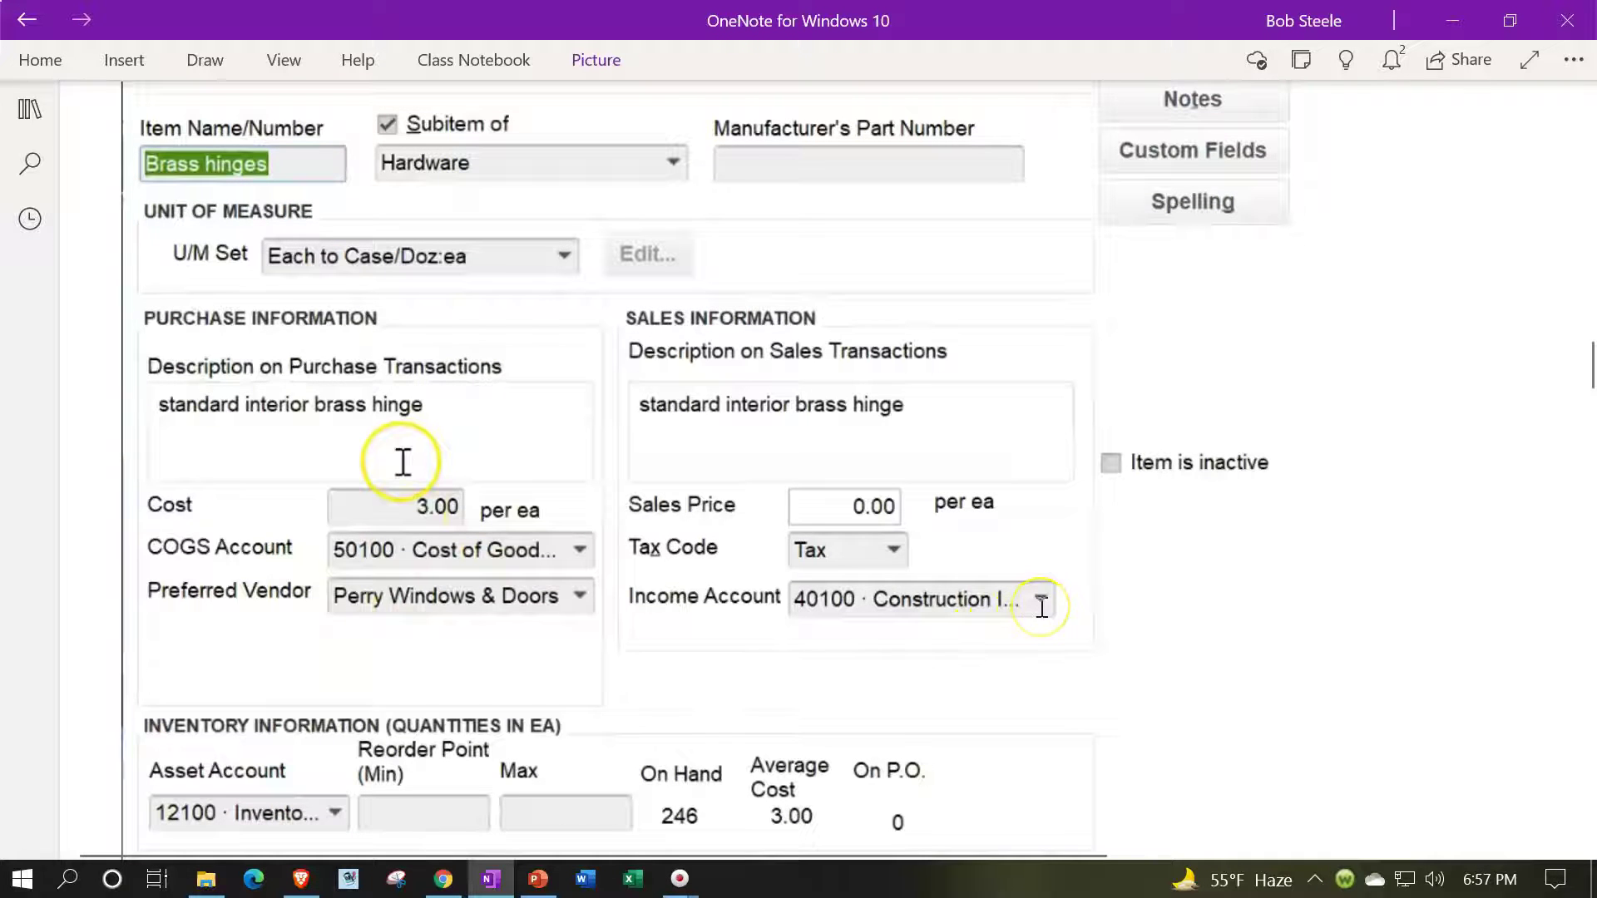
{"action": "scroll", "coordinate": [1042, 607], "scroll_direction": "down", "scroll_amount": 4}
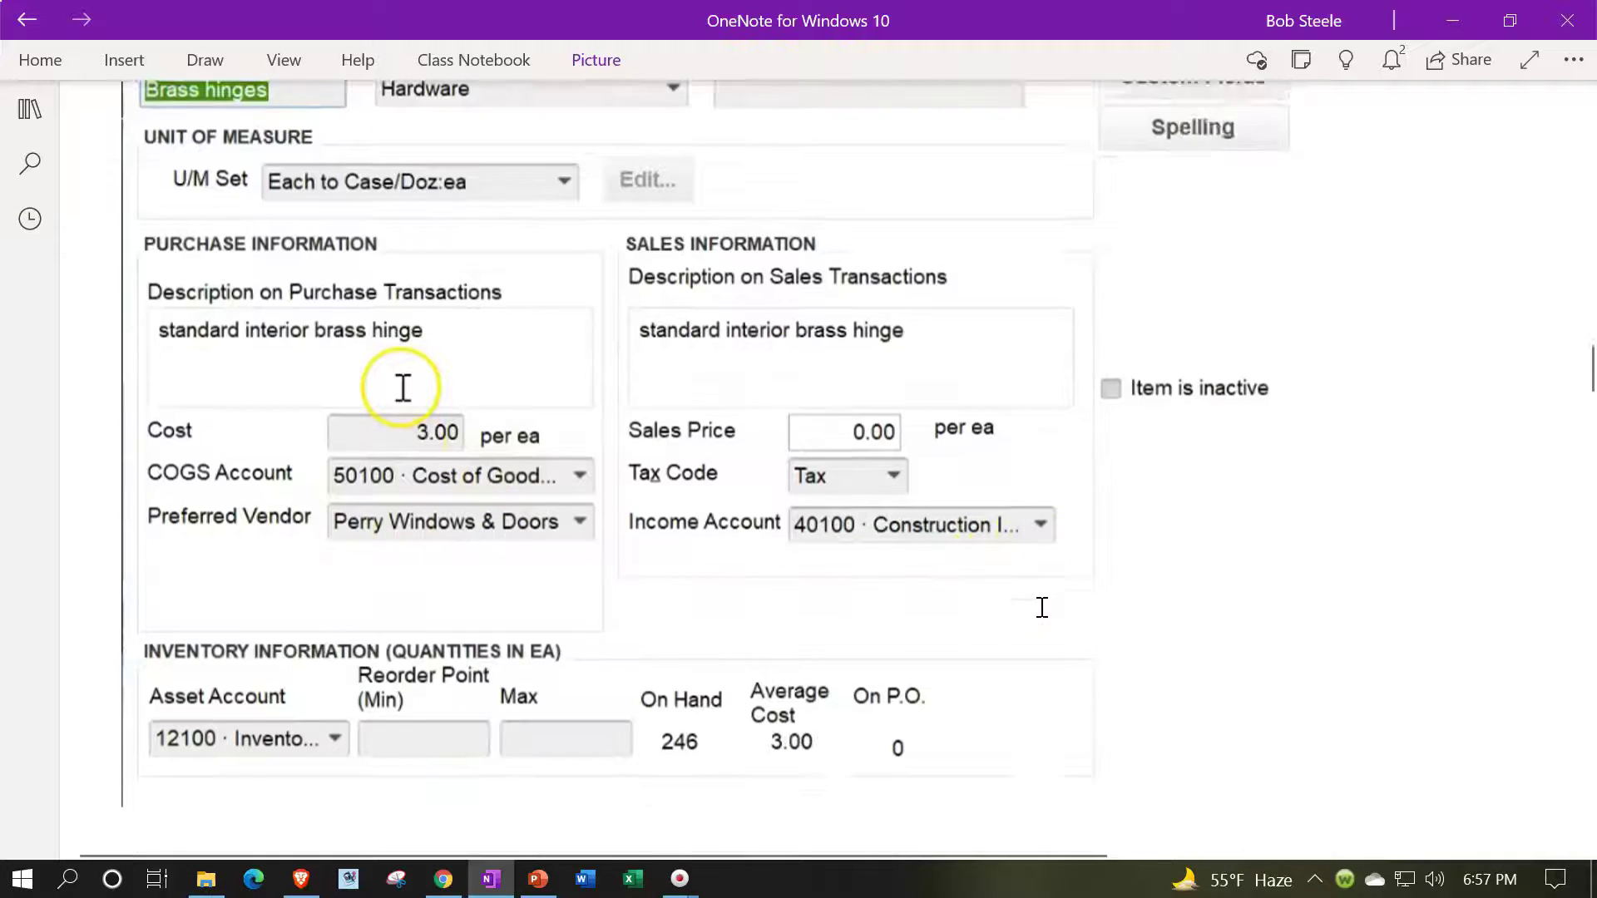
{"action": "left_click", "coordinate": [705, 620]}
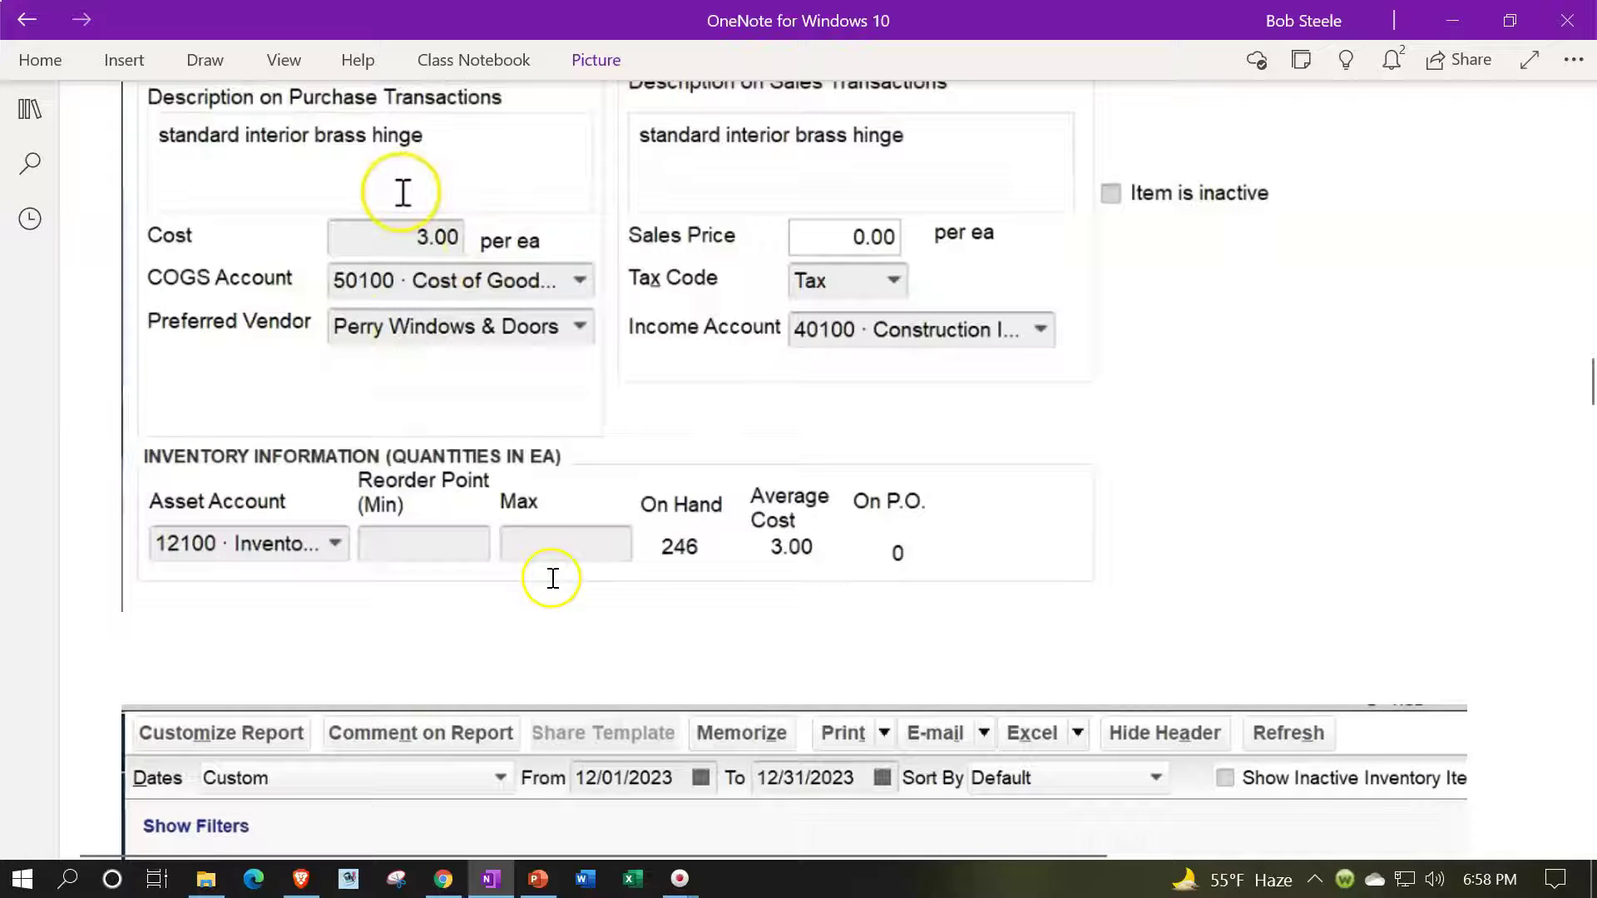
Step: Review the December 2023 Inventory Valuation Detail report with its item receipts and invoices per inventory item
{"action": "scroll", "coordinate": [702, 574], "scroll_direction": "down", "scroll_amount": 5}
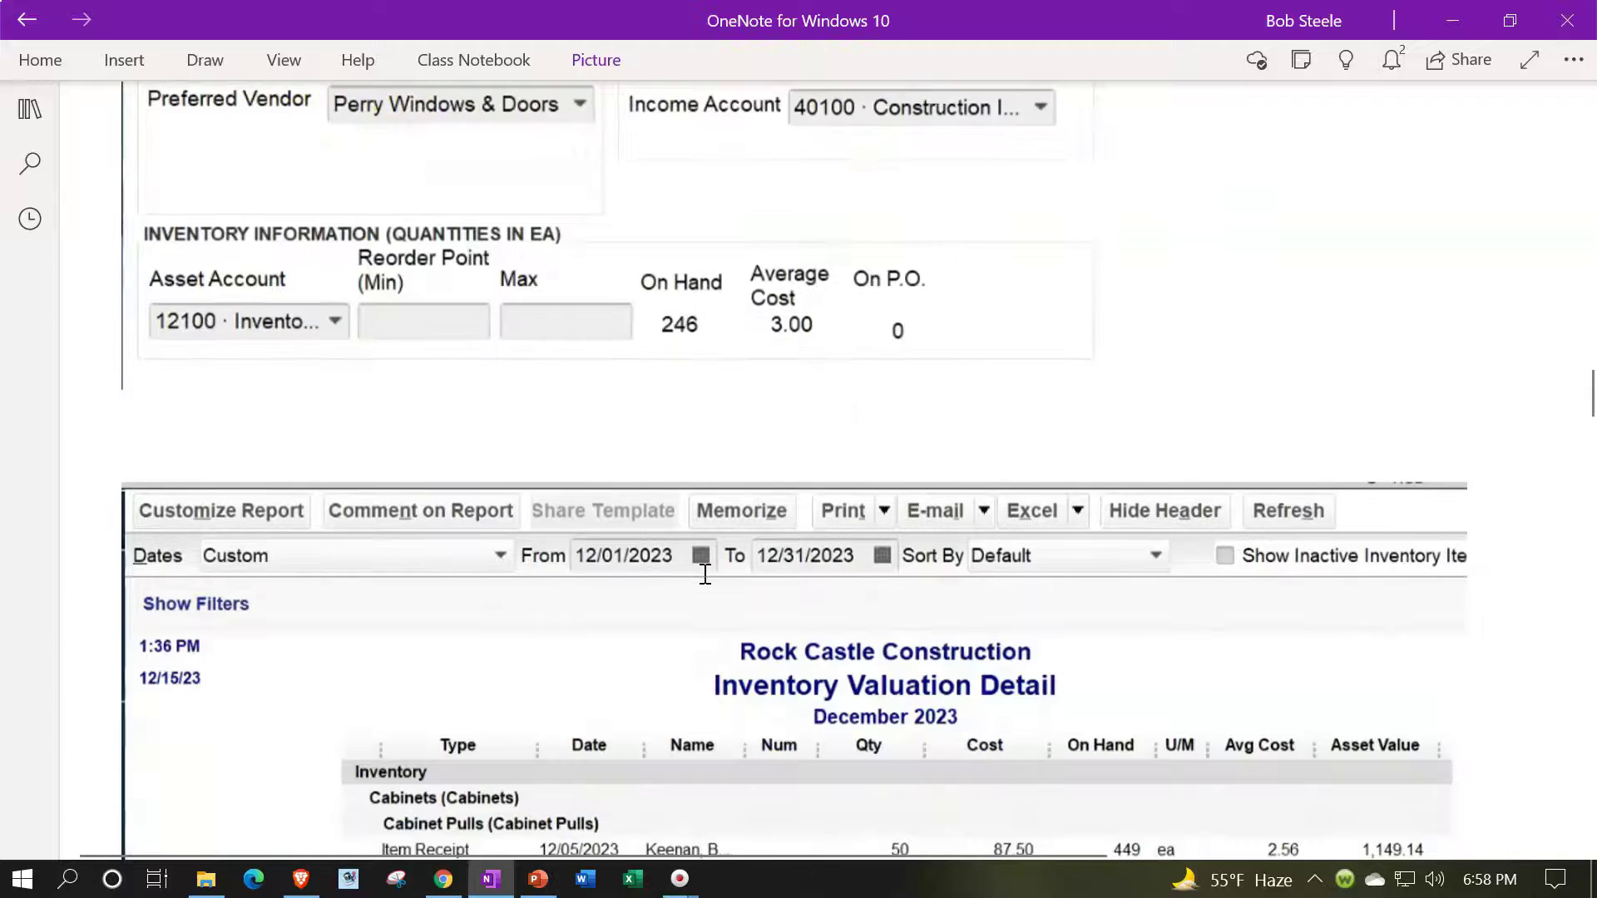
{"action": "scroll", "coordinate": [704, 574], "scroll_direction": "down", "scroll_amount": 1}
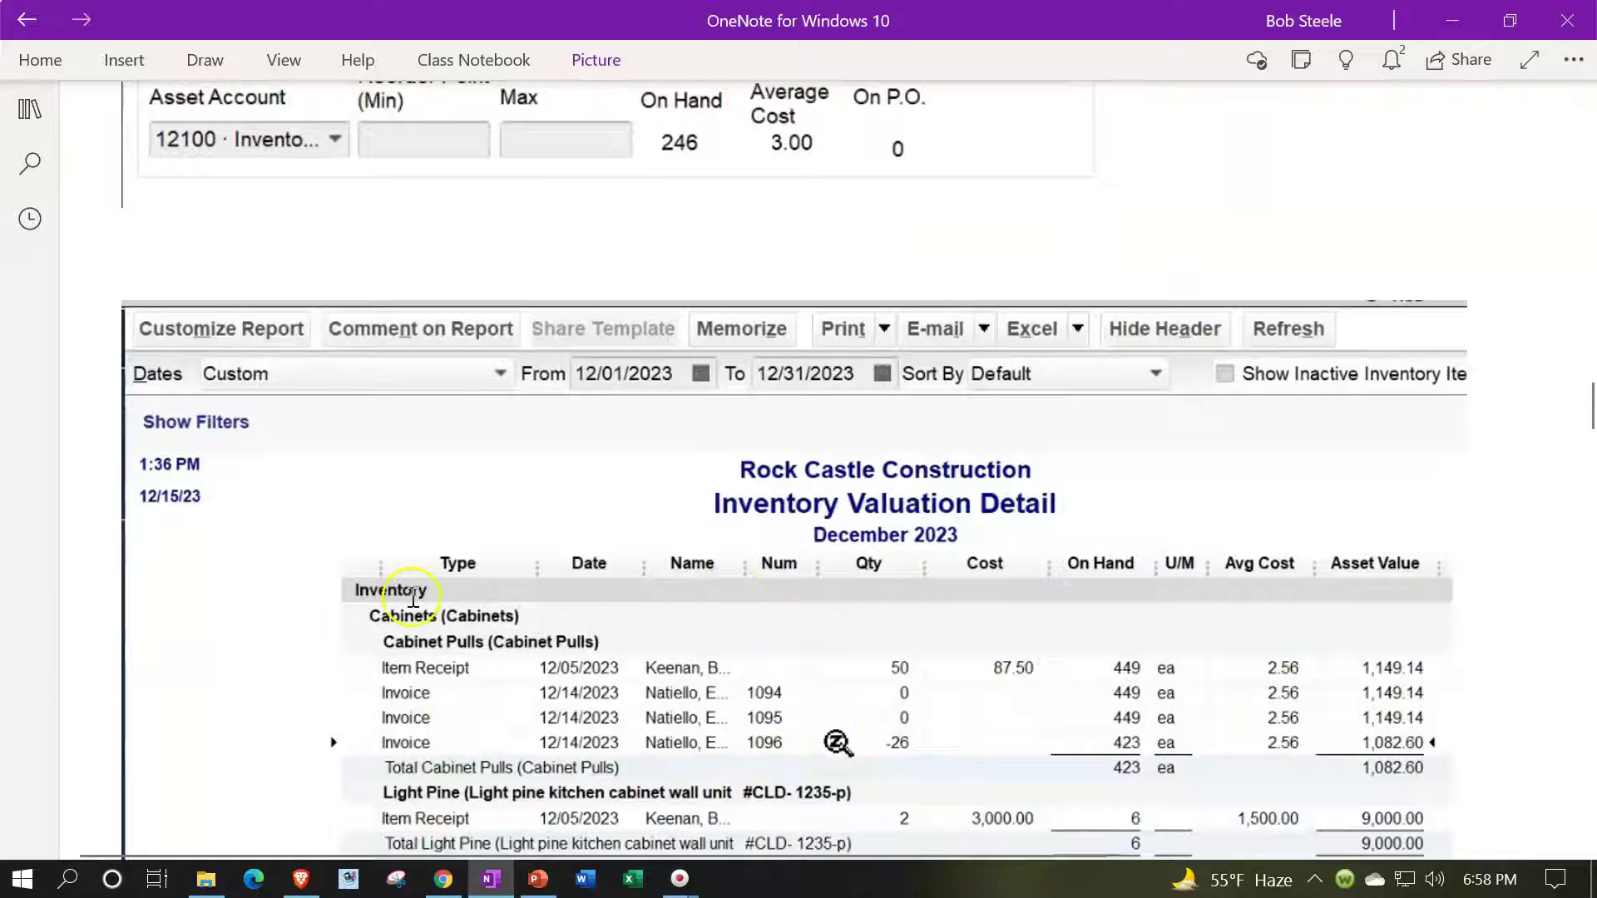
{"action": "scroll", "coordinate": [323, 571], "scroll_direction": "down", "scroll_amount": 2}
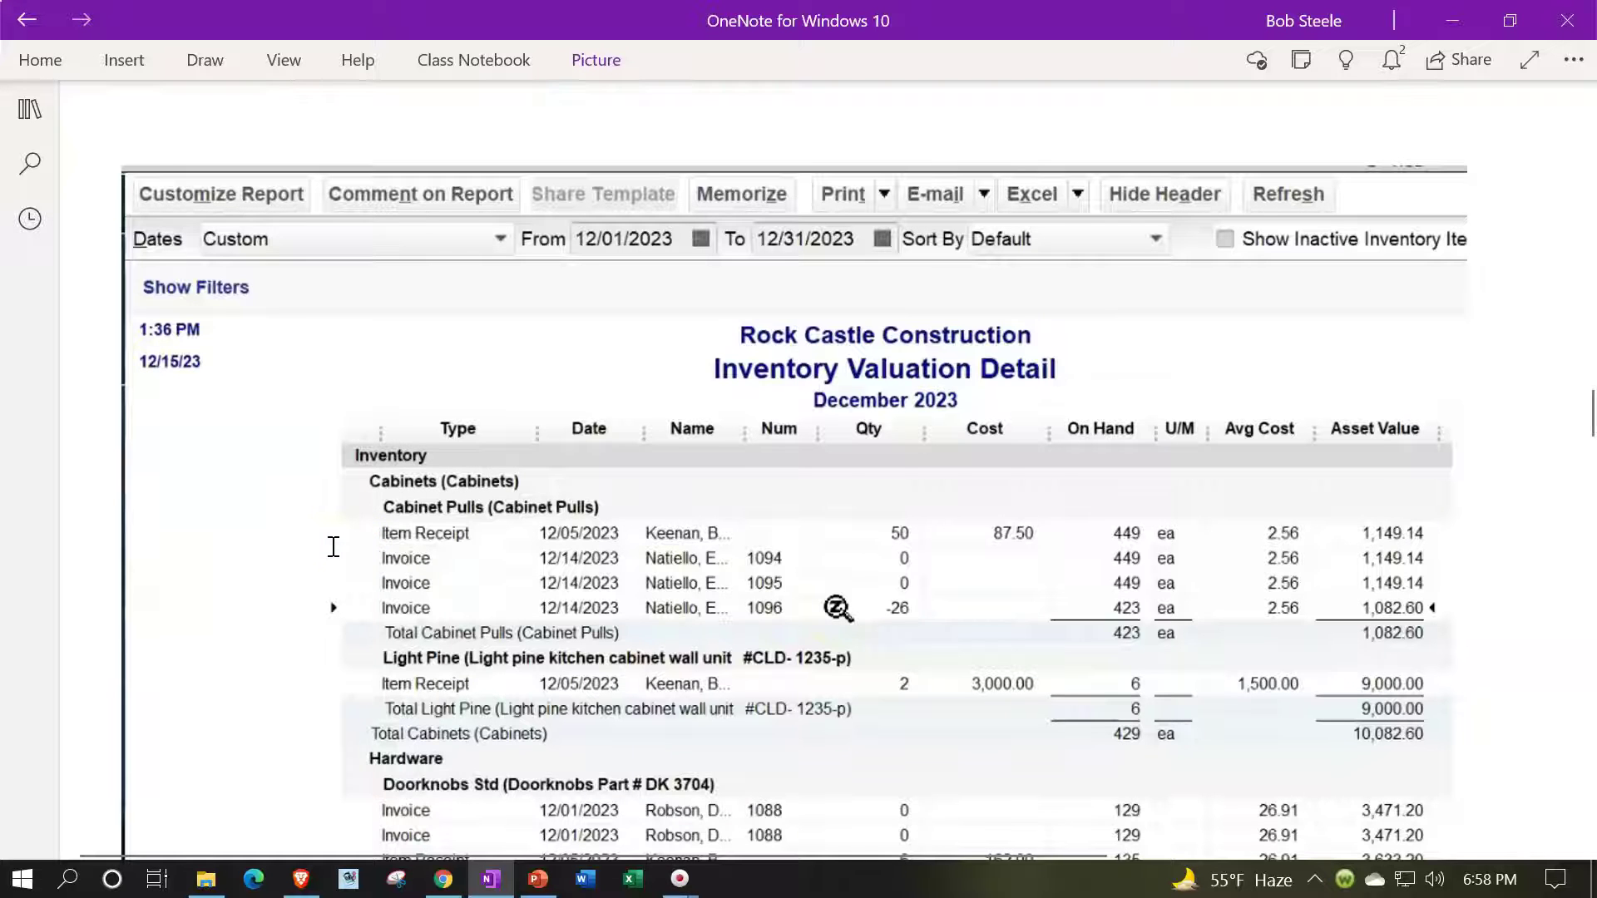
{"action": "scroll", "coordinate": [332, 546], "scroll_direction": "down", "scroll_amount": 2}
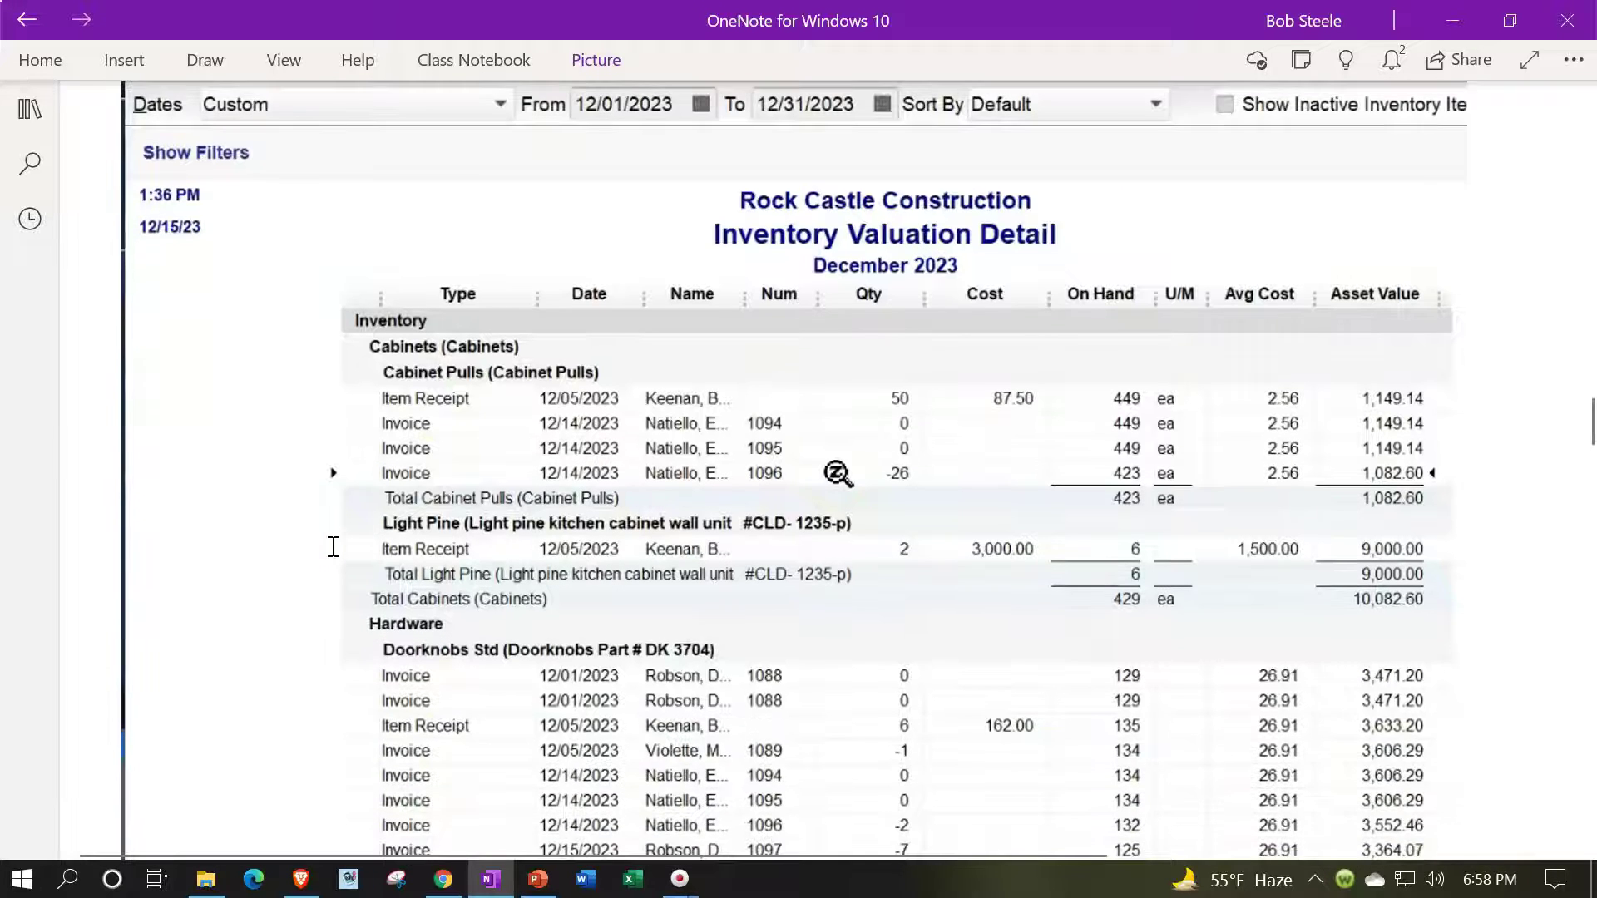
{"action": "scroll", "coordinate": [332, 553], "scroll_direction": "down", "scroll_amount": 3}
Step: Examine the Inventory Stock Status by Item and Inventory Stock Status by Vendor reports for December 1 - 15, 2023
{"action": "scroll", "coordinate": [371, 652], "scroll_direction": "down", "scroll_amount": 7}
{"action": "scroll", "coordinate": [371, 652], "scroll_direction": "down", "scroll_amount": 11}
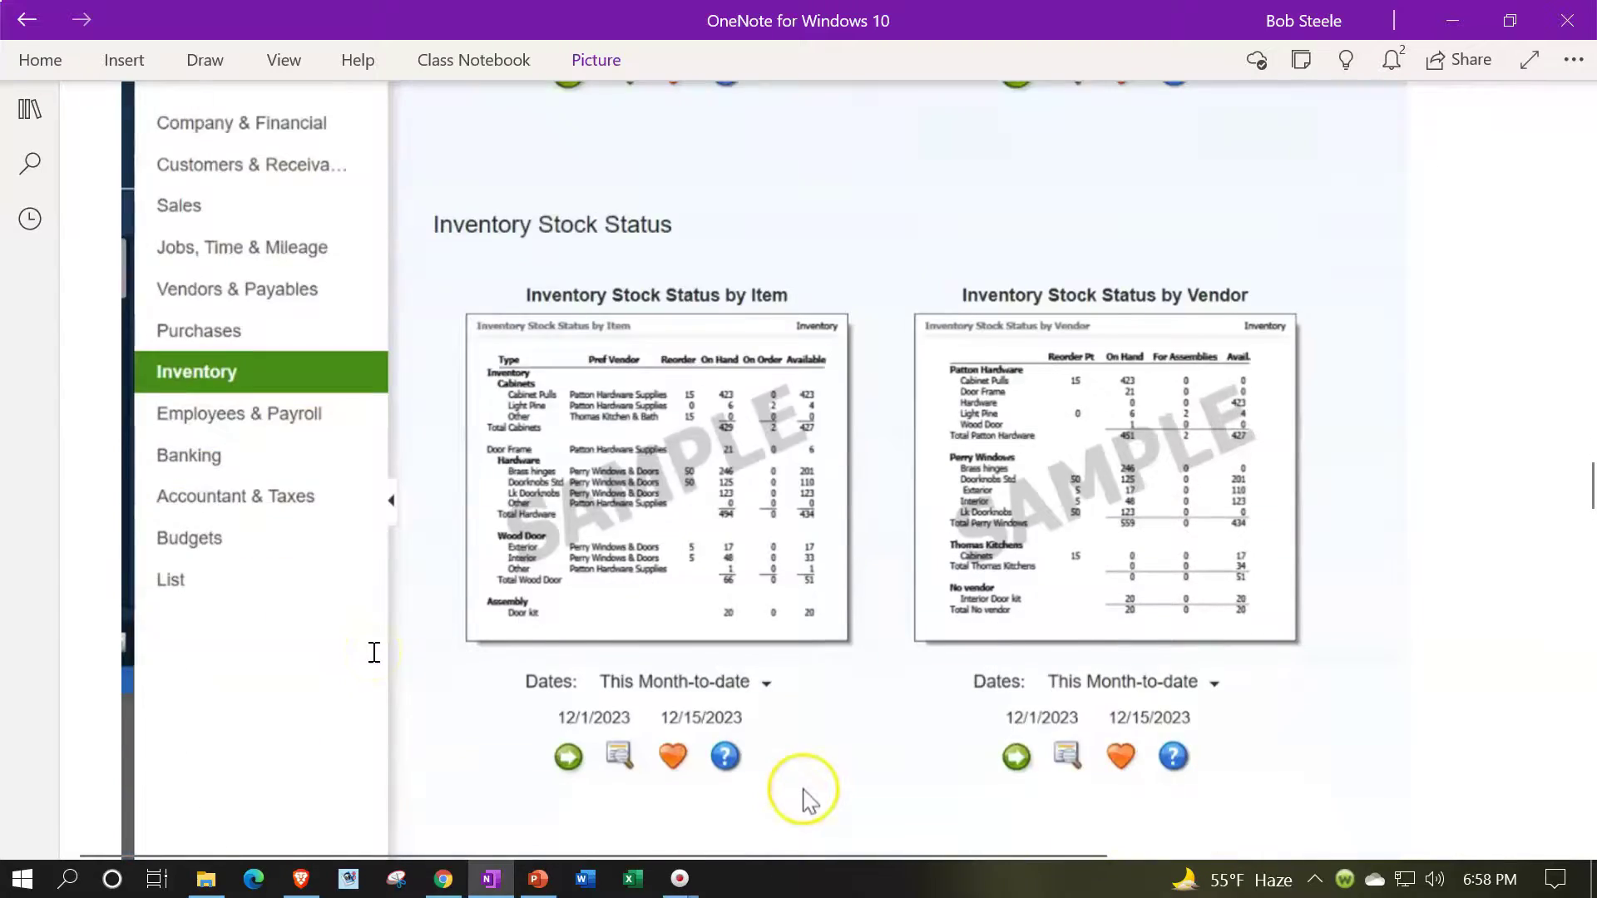
{"action": "scroll", "coordinate": [374, 652], "scroll_direction": "down", "scroll_amount": 4}
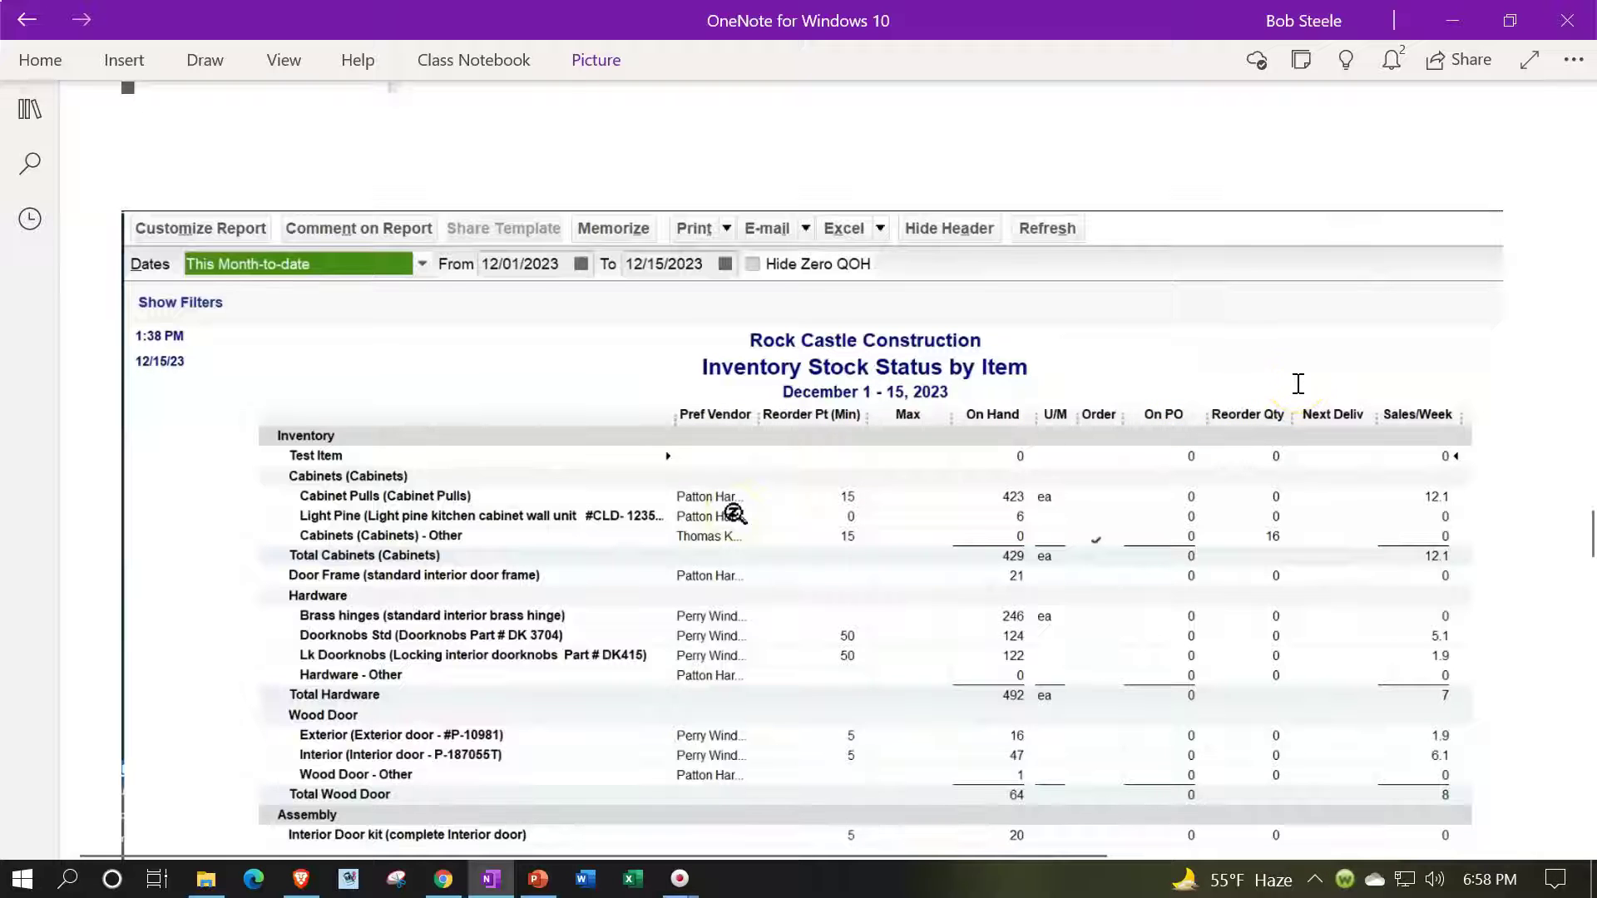
{"action": "scroll", "coordinate": [1364, 386], "scroll_direction": "down", "scroll_amount": 4}
{"action": "scroll", "coordinate": [1364, 387], "scroll_direction": "down", "scroll_amount": 12}
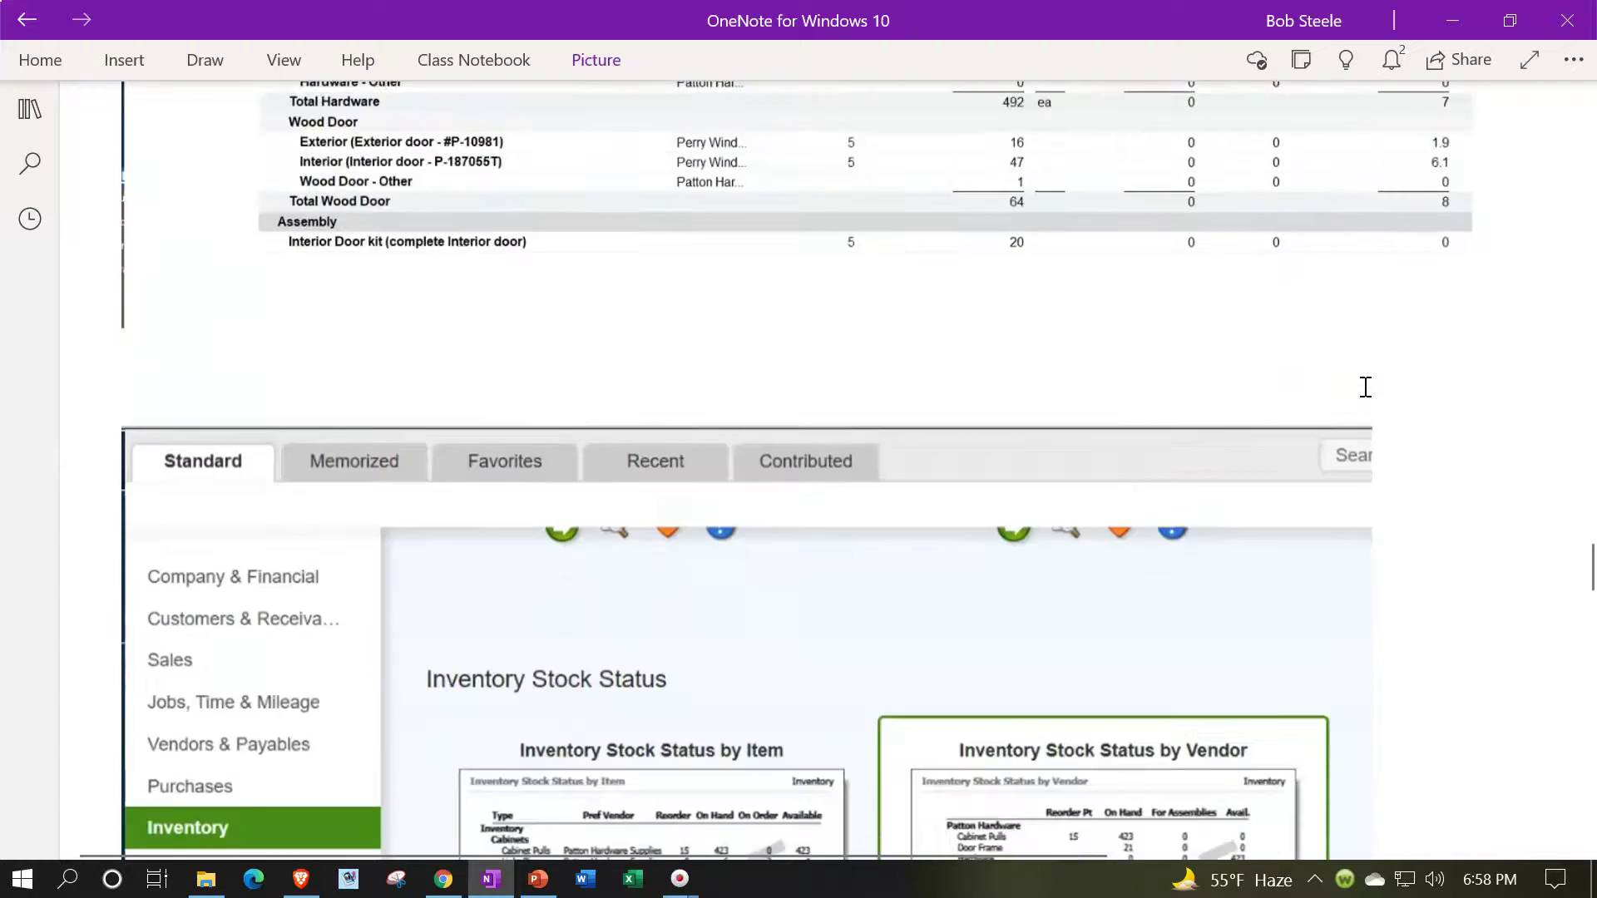
{"action": "scroll", "coordinate": [1364, 387], "scroll_direction": "down", "scroll_amount": 3}
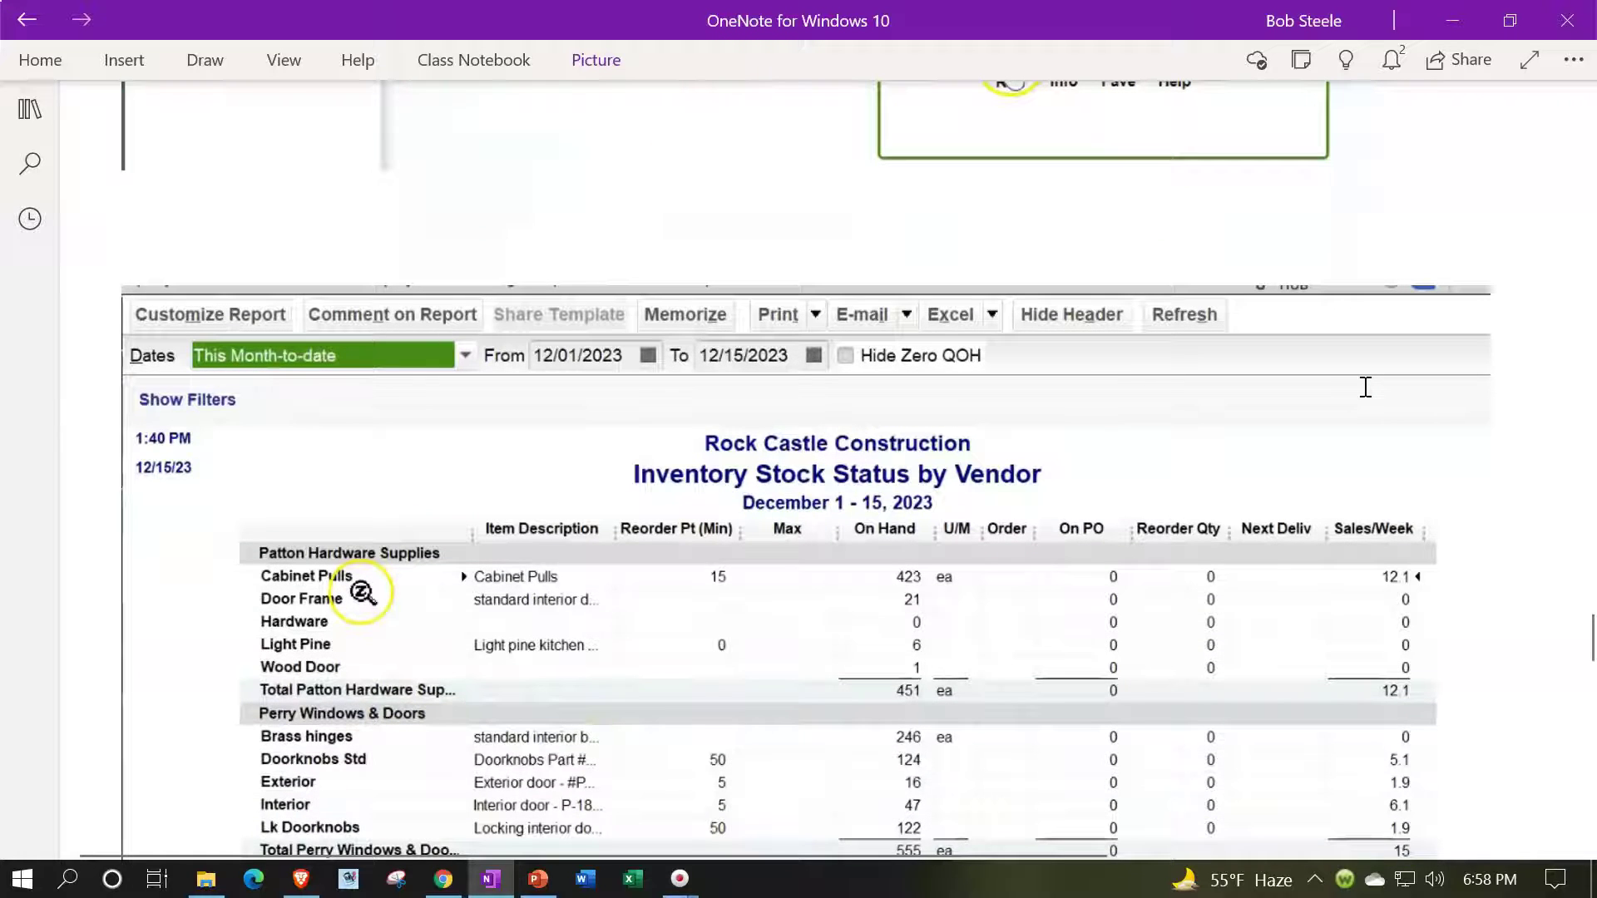
{"action": "scroll", "coordinate": [1365, 387], "scroll_direction": "down", "scroll_amount": 2}
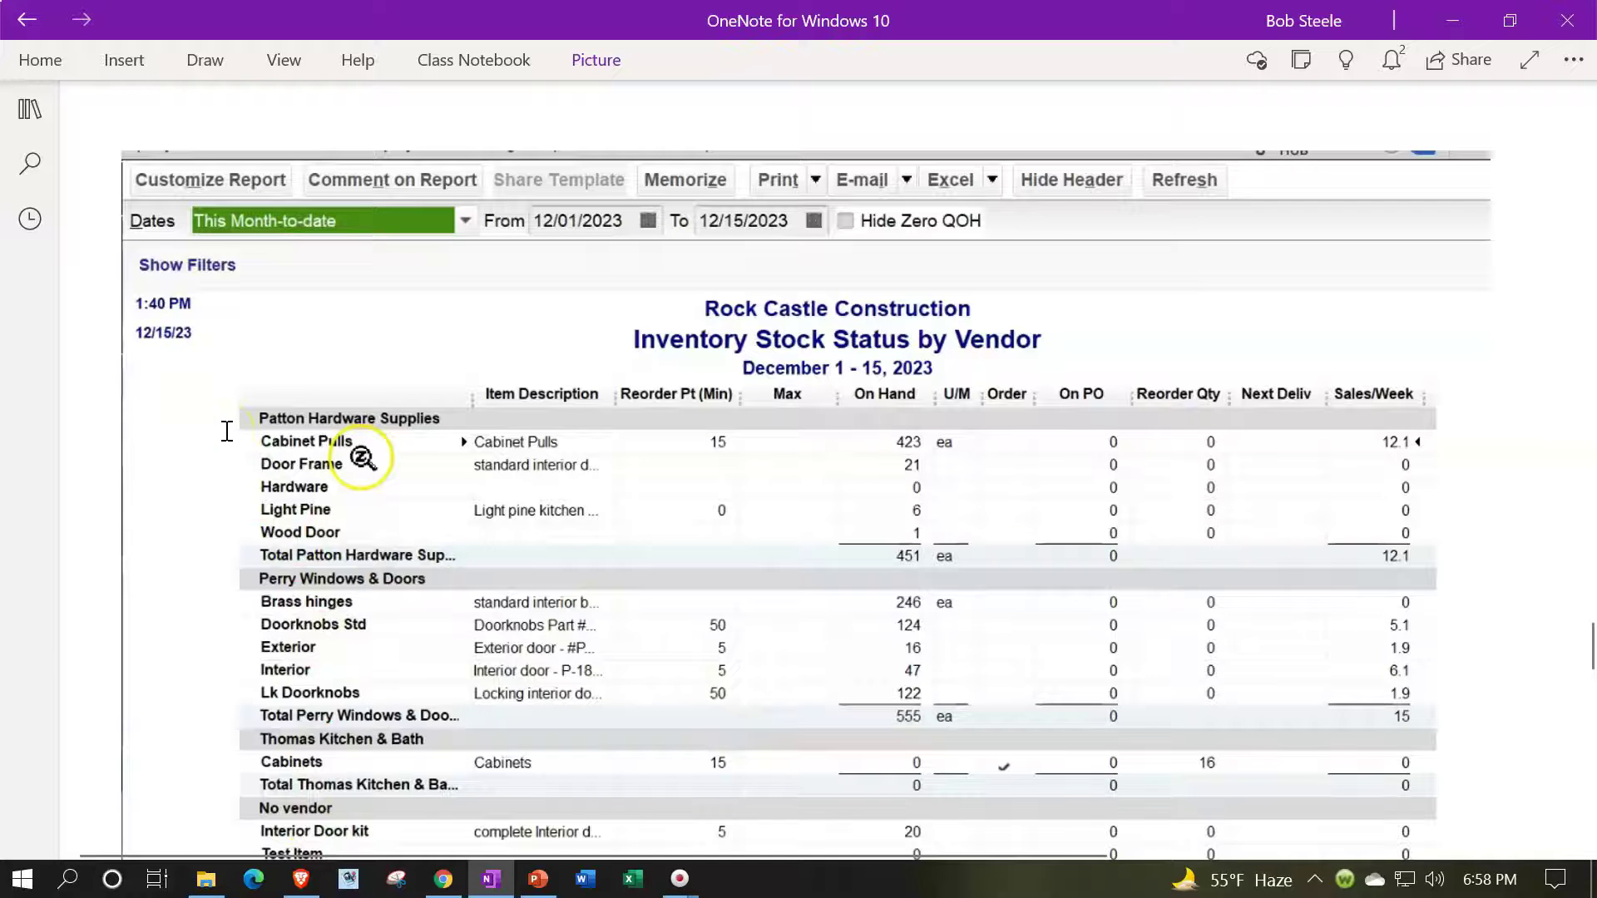
Step: Review the Physical Inventory Worksheet for December 15, 2023, including its Quantity On Hand and Physical Count columns
{"action": "scroll", "coordinate": [226, 431], "scroll_direction": "down", "scroll_amount": 10}
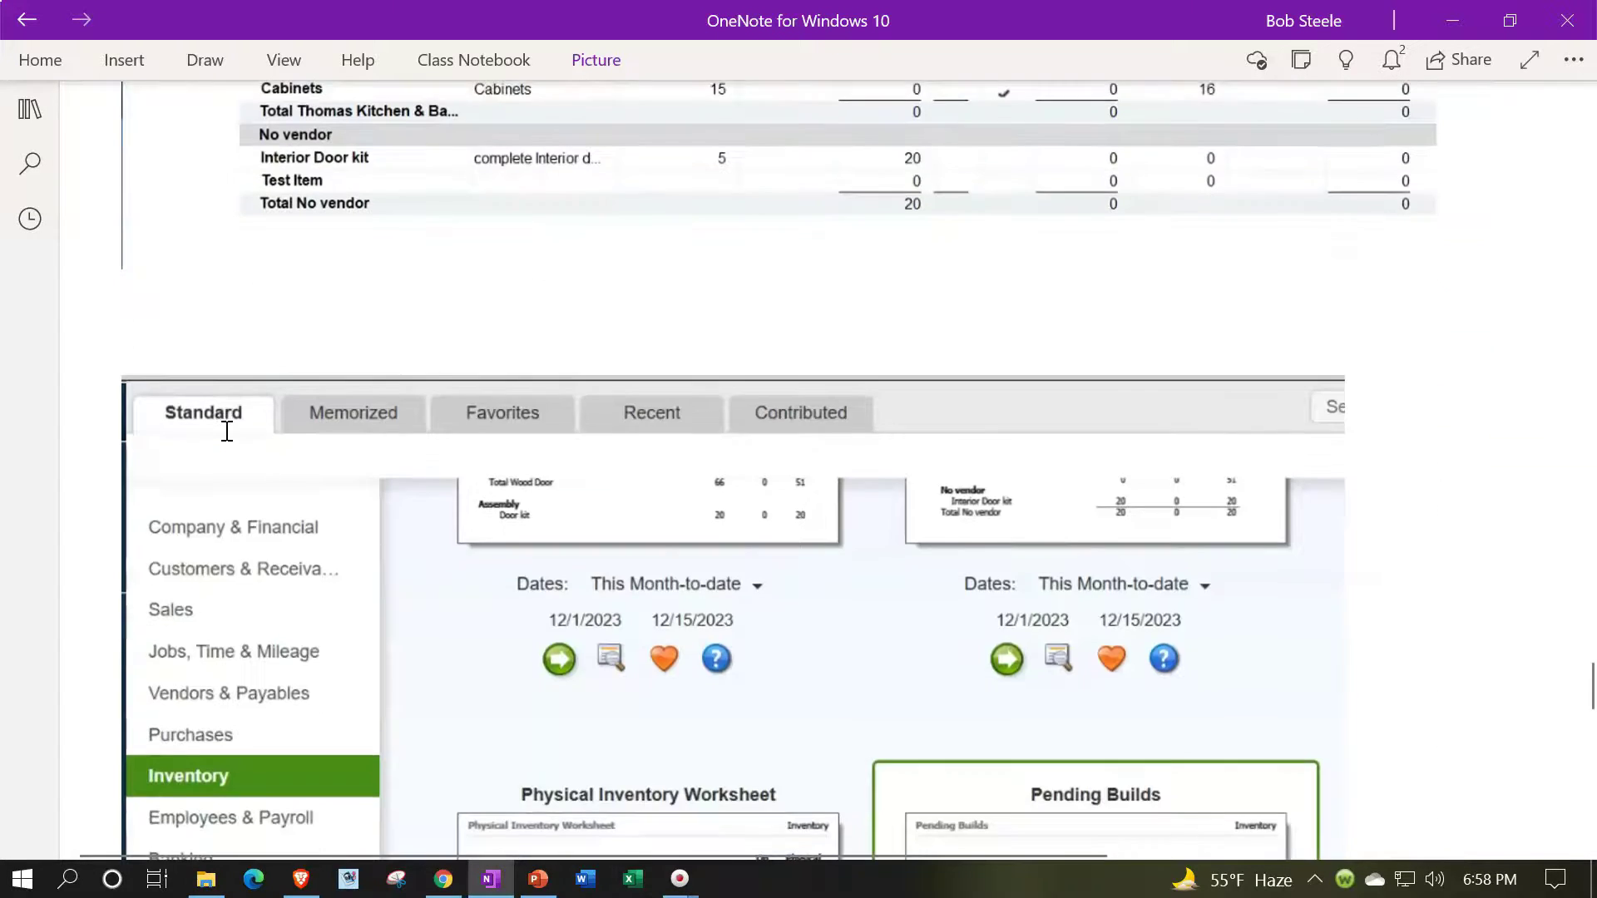
{"action": "scroll", "coordinate": [227, 430], "scroll_direction": "down", "scroll_amount": 8}
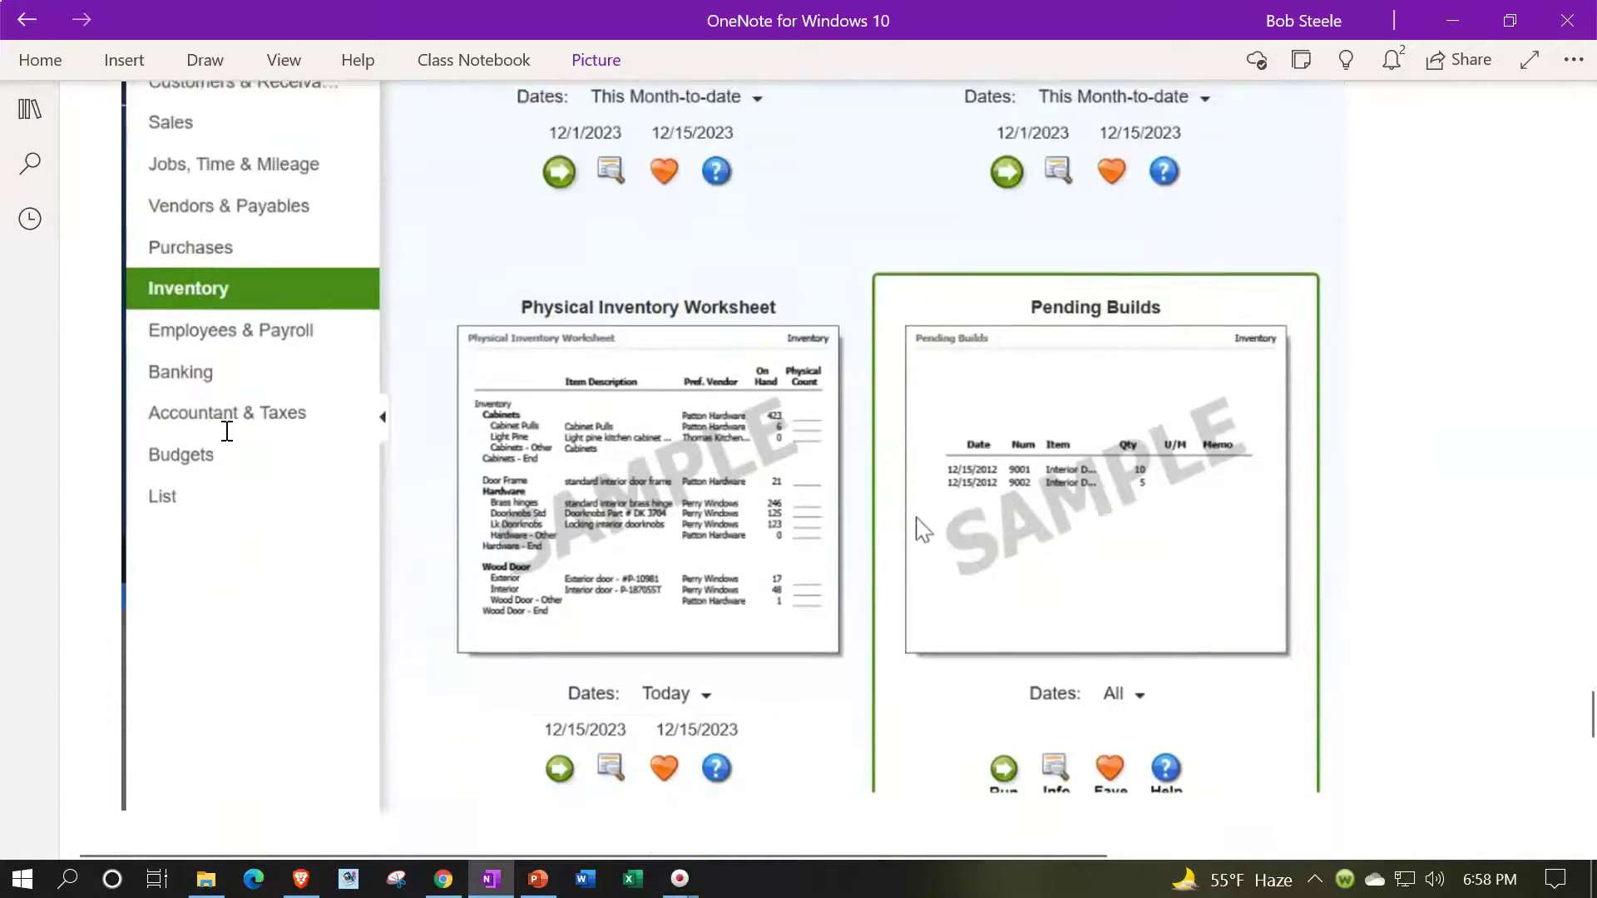
{"action": "scroll", "coordinate": [227, 431], "scroll_direction": "down", "scroll_amount": 3}
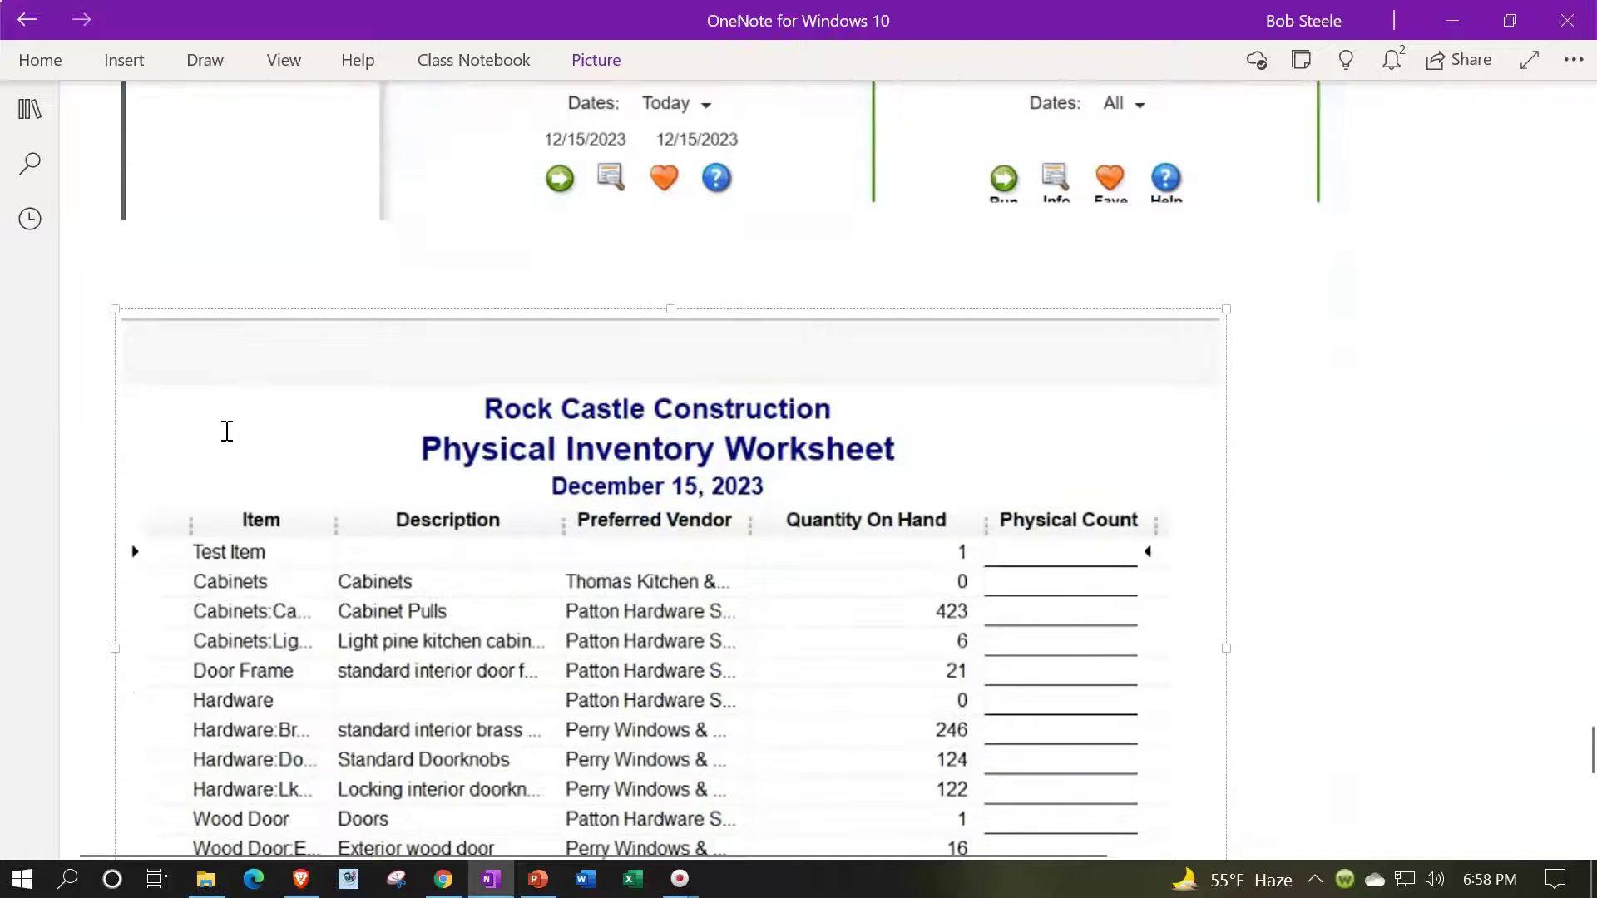
{"action": "scroll", "coordinate": [251, 483], "scroll_direction": "down", "scroll_amount": 3}
{"action": "scroll", "coordinate": [253, 486], "scroll_direction": "down", "scroll_amount": 3}
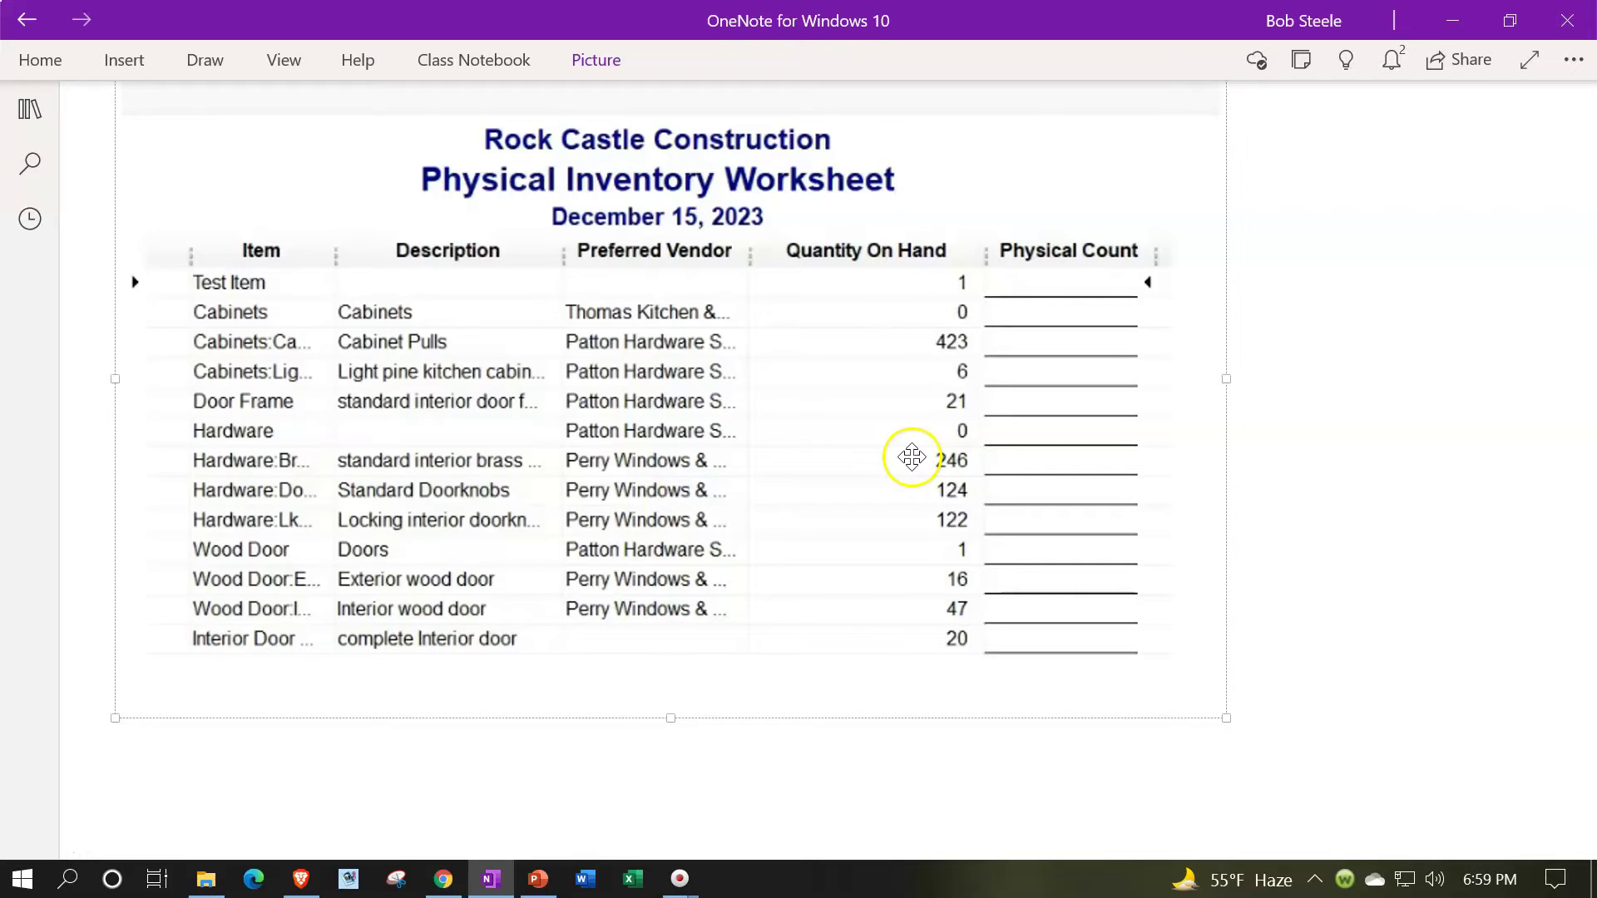
{"action": "scroll", "coordinate": [911, 457], "scroll_direction": "down", "scroll_amount": 3}
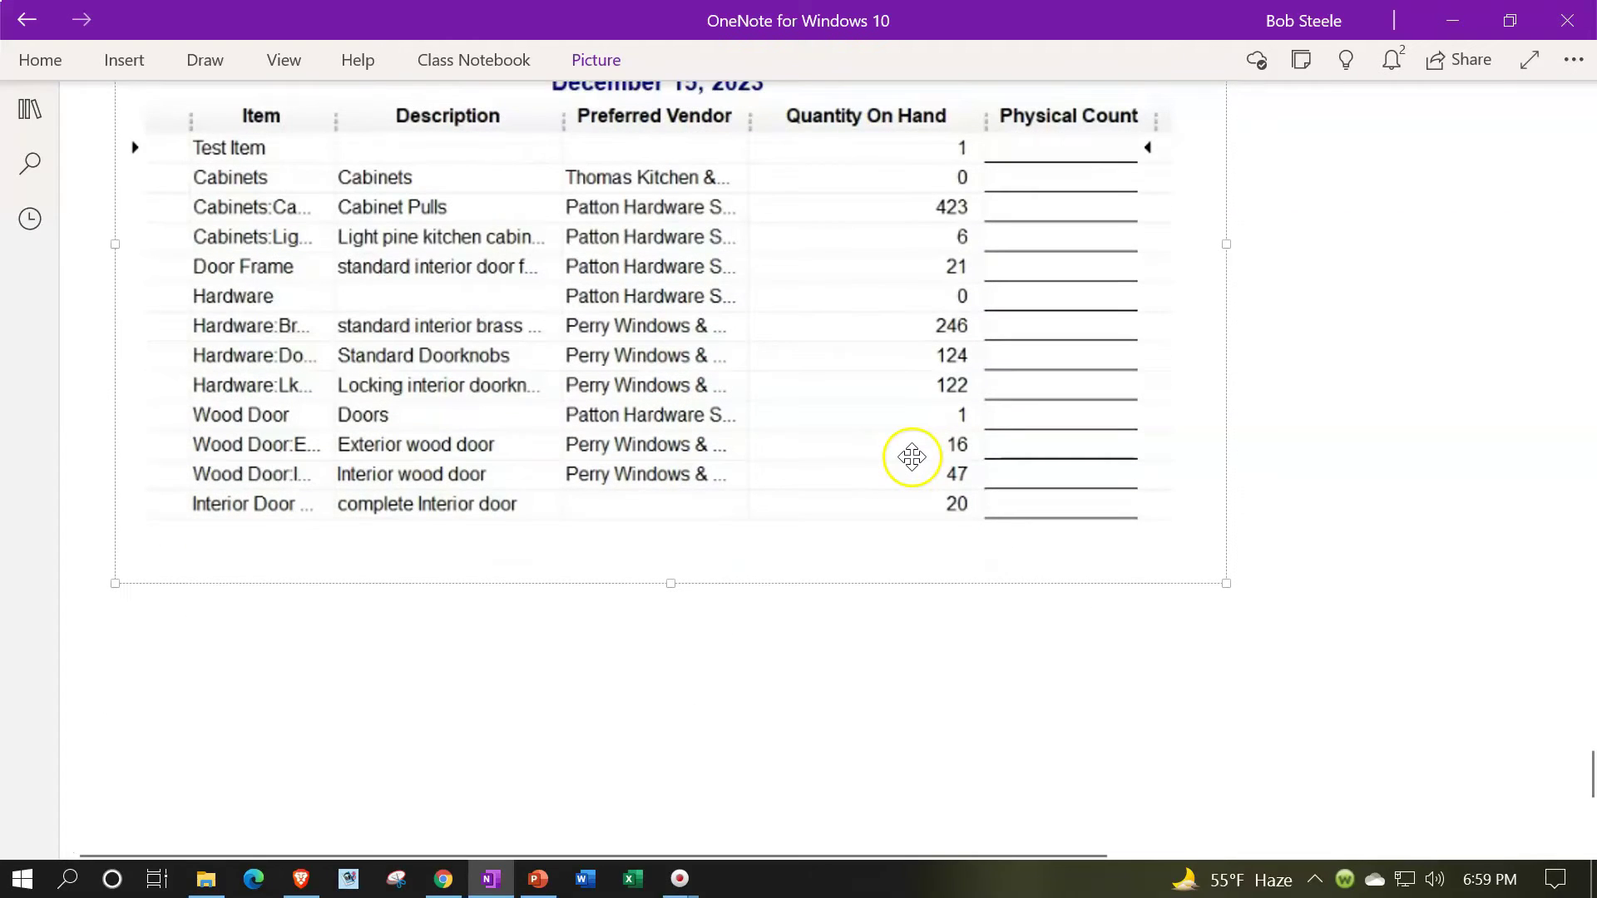